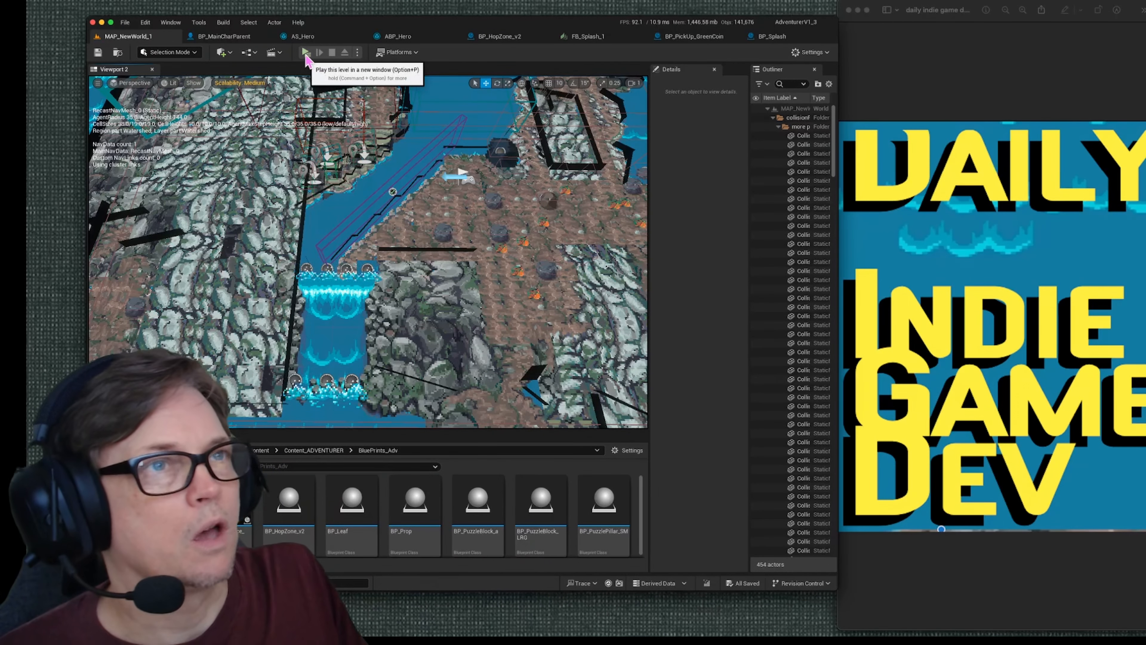
Step: Play-test the level in a new window: dive the hero into the river, swim back to the bank, and stop the preview
{"action": "left_click", "coordinate": [306, 51]}
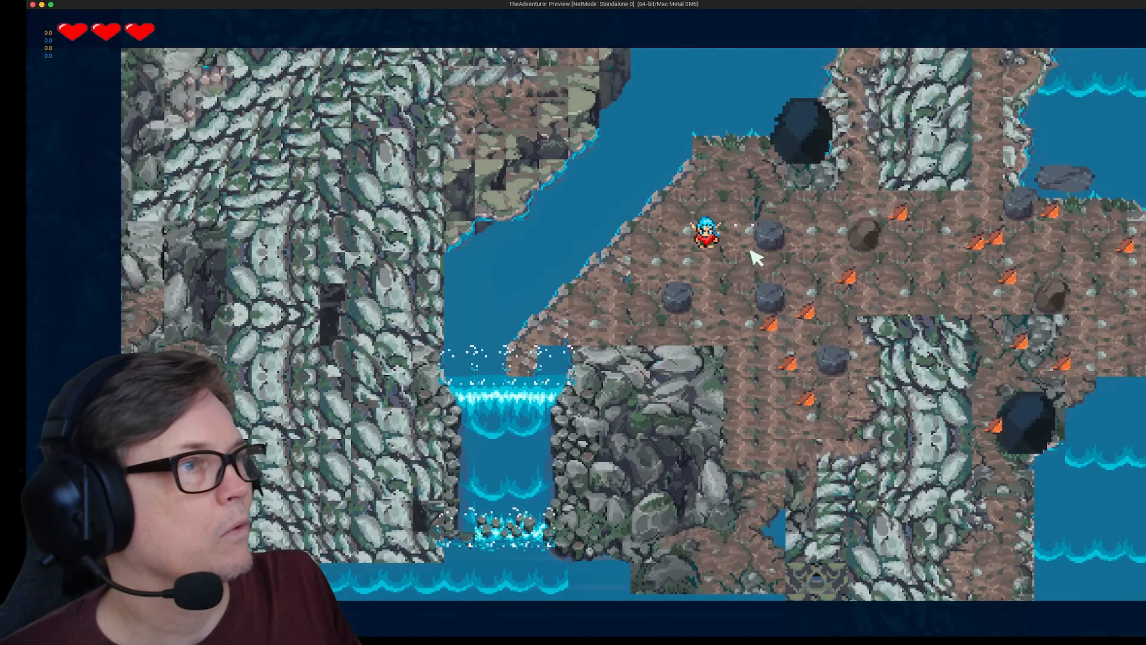
{"action": "key", "text": "Left"}
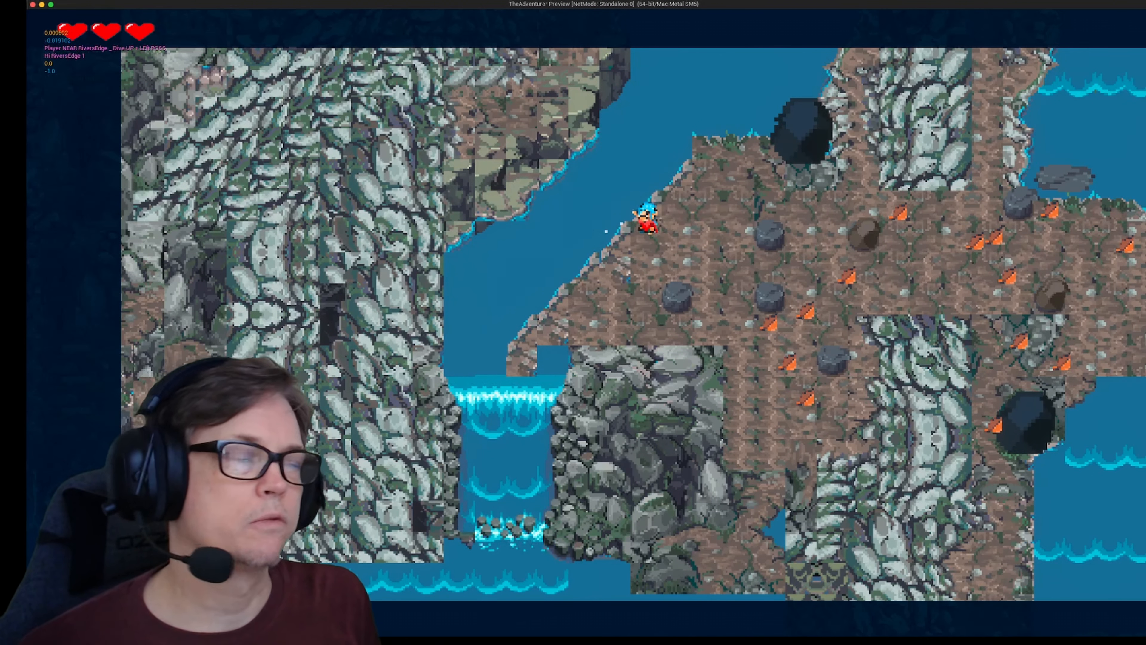
{"action": "key", "text": "Left"}
{"action": "key", "text": "Up"}
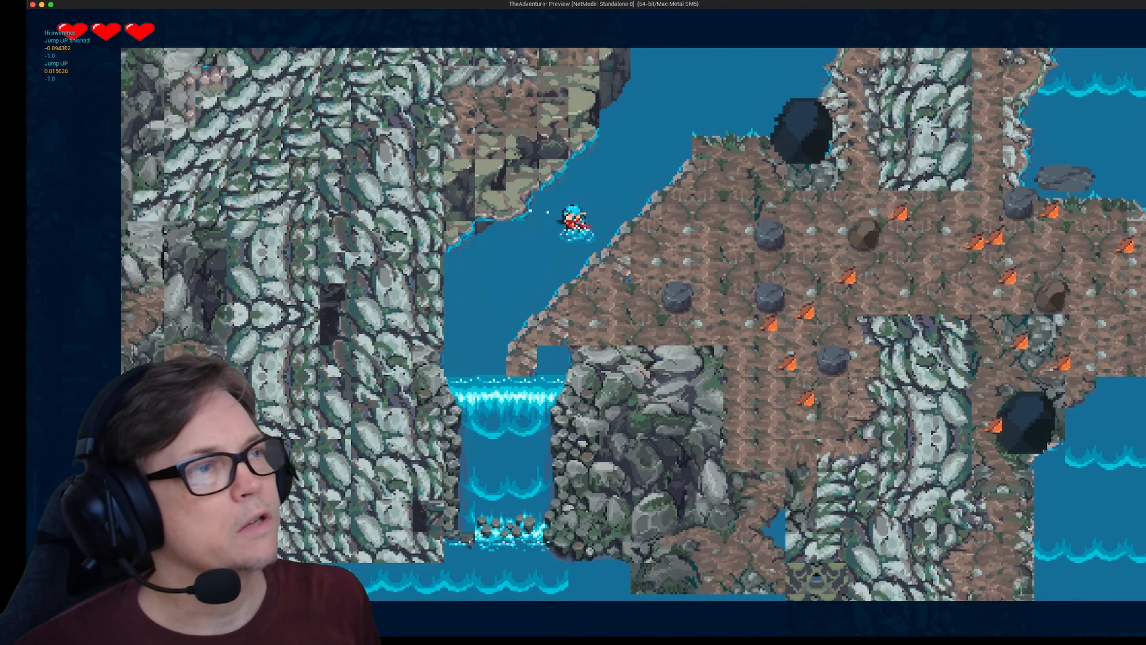
{"action": "key", "text": "Right"}
{"action": "key", "text": "Up"}
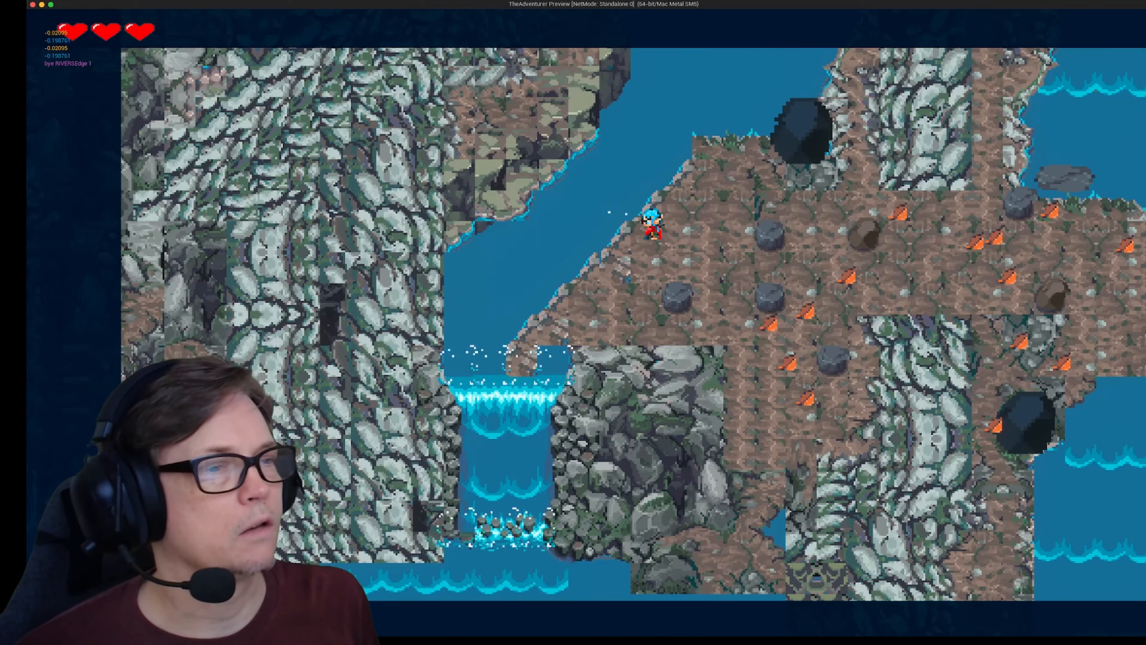
{"action": "key", "text": "Escape"}
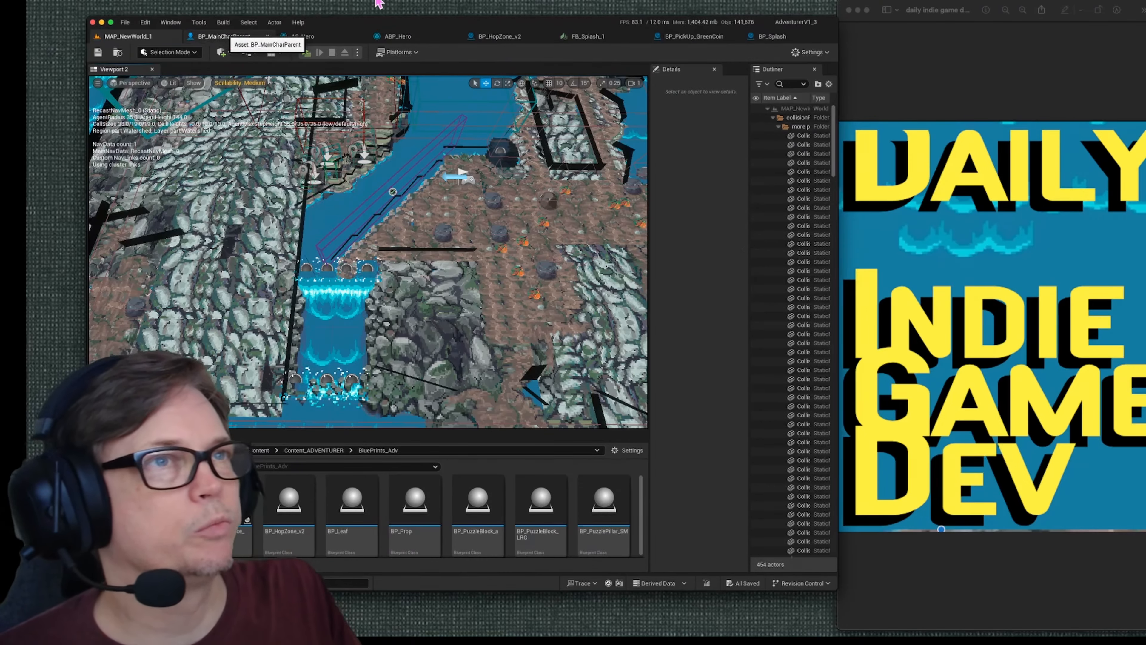
Step: Open the BP_MainCharParent blueprint's viewport and inspect the hero sprite up close and from above
{"action": "left_click", "coordinate": [225, 38]}
{"action": "left_click", "coordinate": [262, 70]}
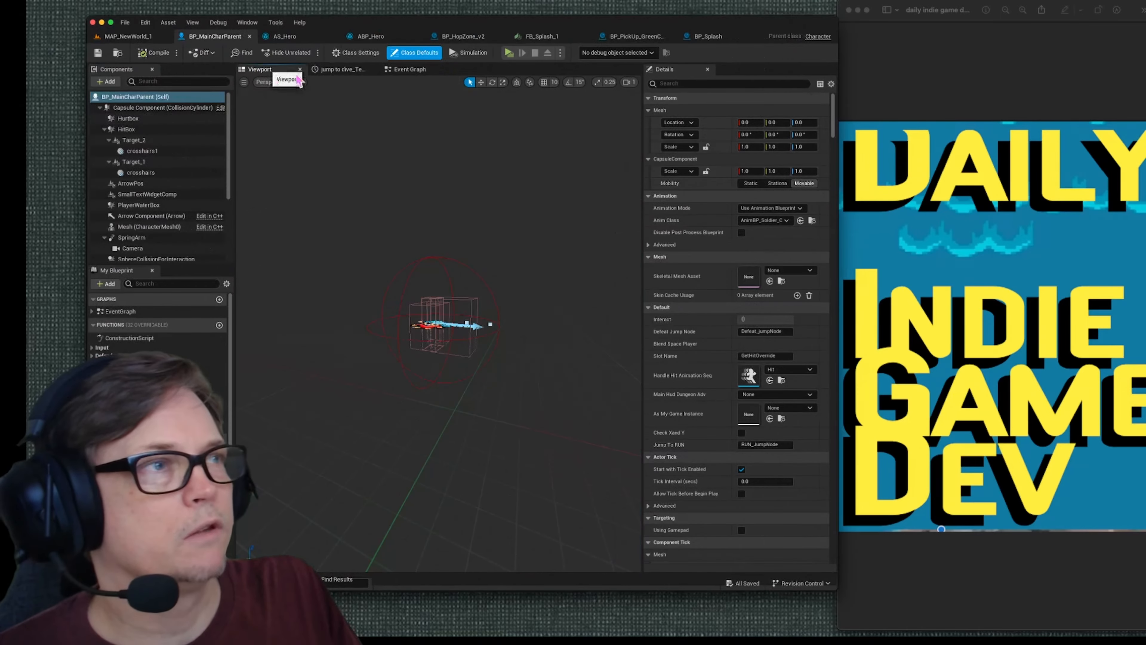
{"action": "scroll", "coordinate": [499, 389], "scroll_direction": "up", "scroll_amount": 5}
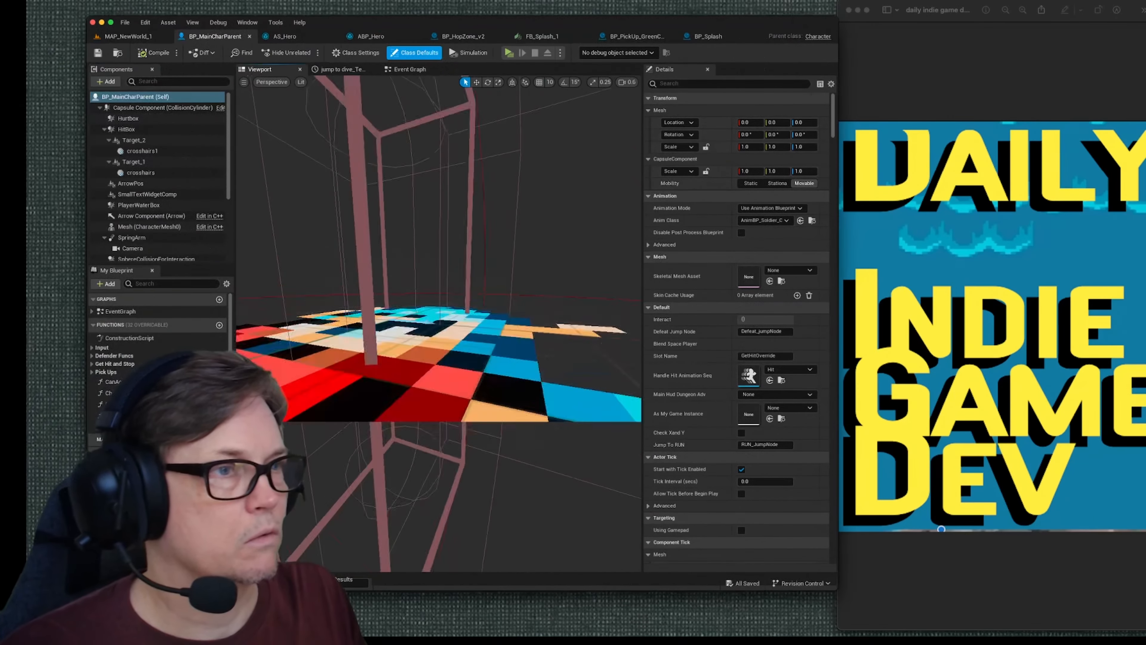
{"action": "left_click_drag", "start_coordinate": [500, 390], "coordinate": [521, 392]}
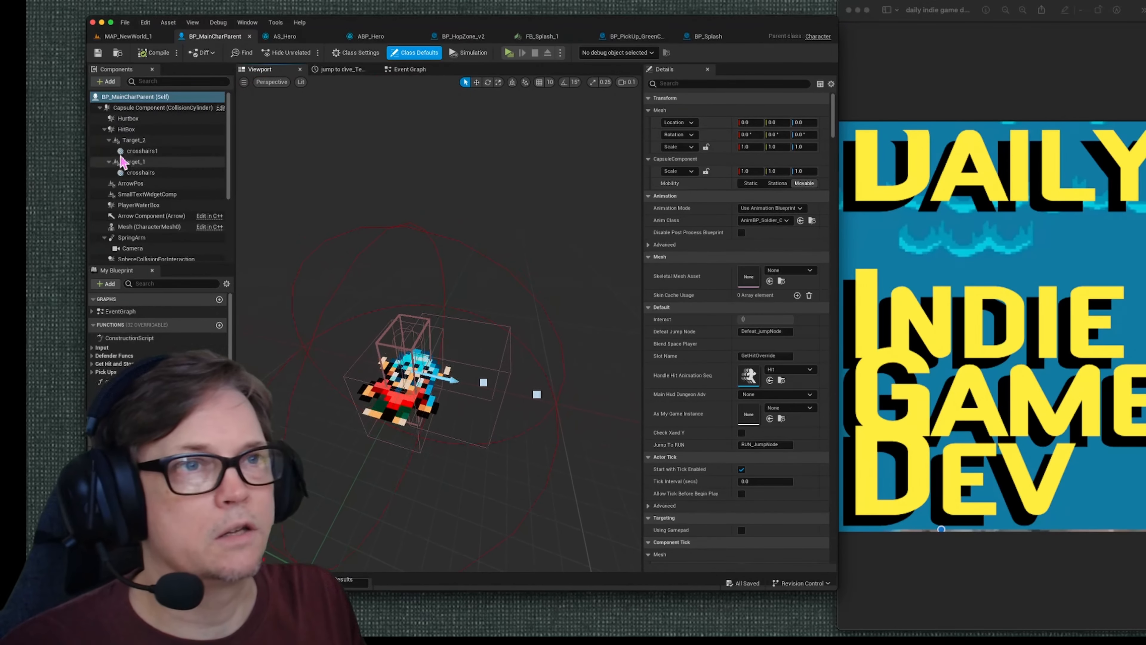
Step: Inspect the hero's target, crosshairs, ParticleFeetSpritePOS and FootParticleFB components and their details
{"action": "left_click", "coordinate": [133, 140]}
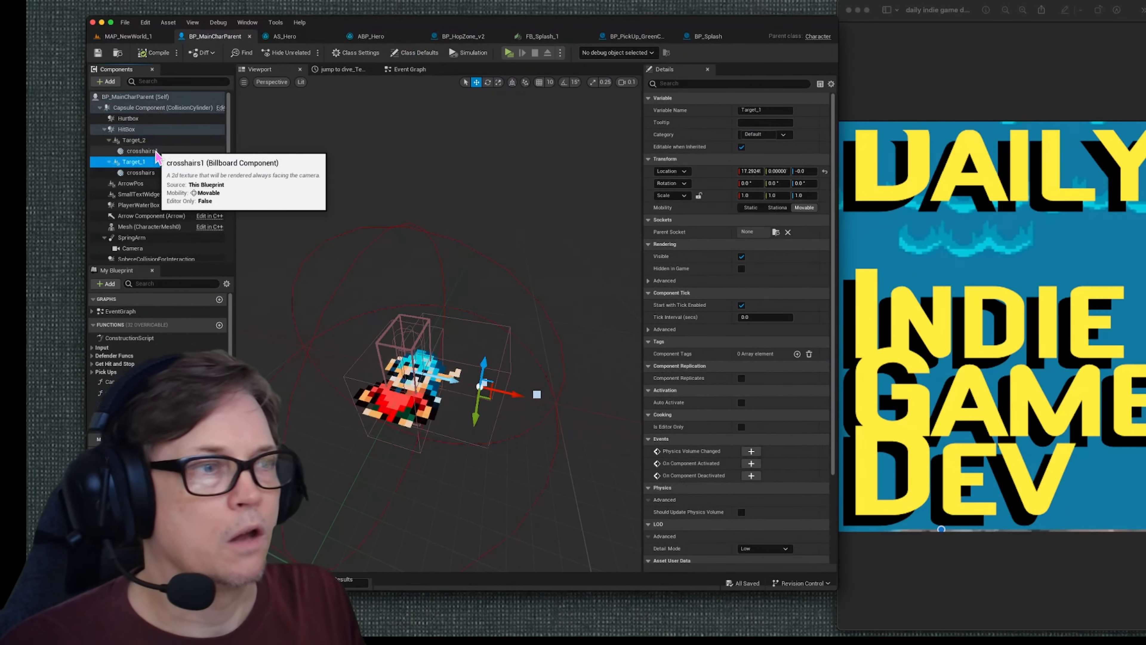
{"action": "key", "text": "Down"}
{"action": "key", "text": "Down"}
{"action": "key", "text": "Down"}
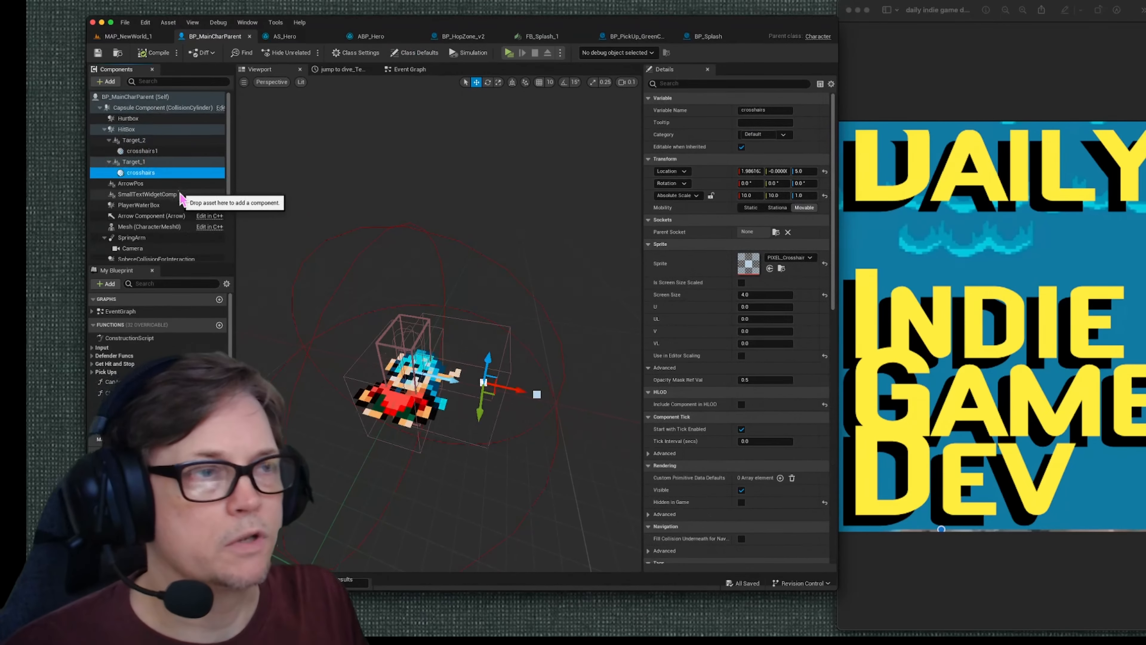
{"action": "scroll", "coordinate": [167, 190], "scroll_direction": "down", "scroll_amount": 5}
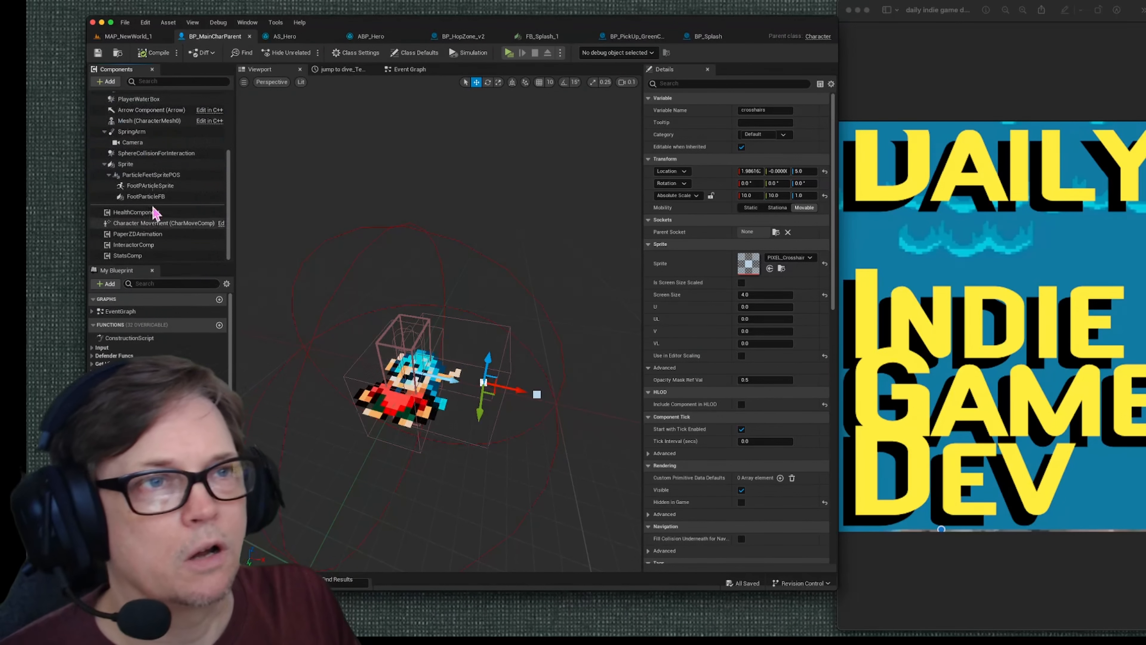
{"action": "left_click", "coordinate": [153, 175]}
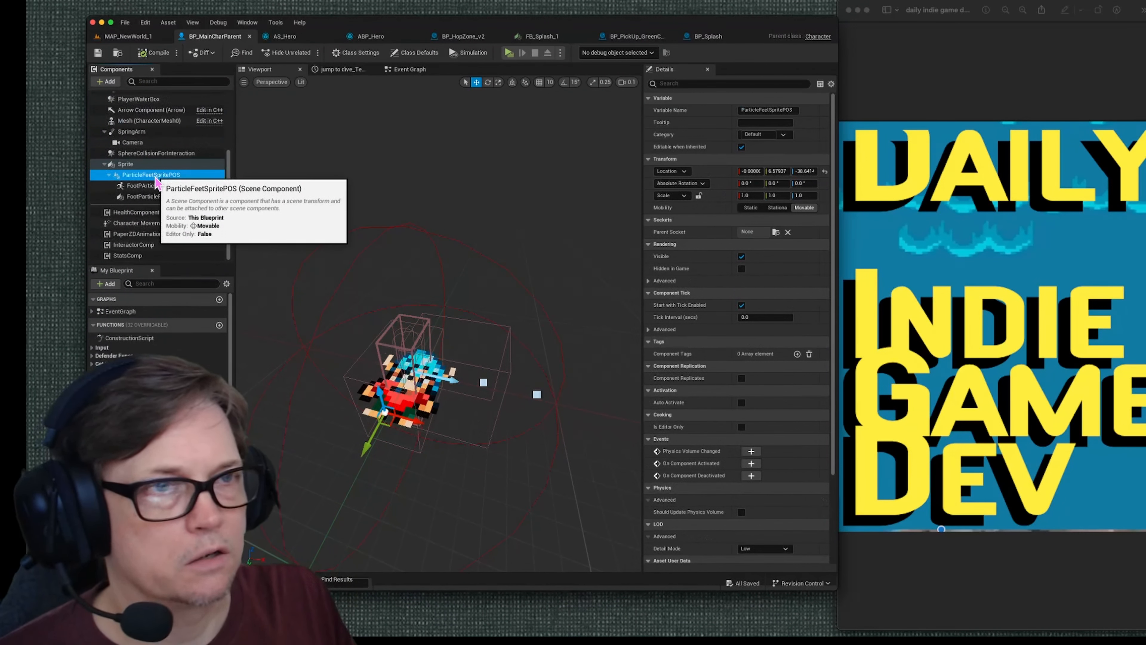
{"action": "left_click", "coordinate": [149, 196]}
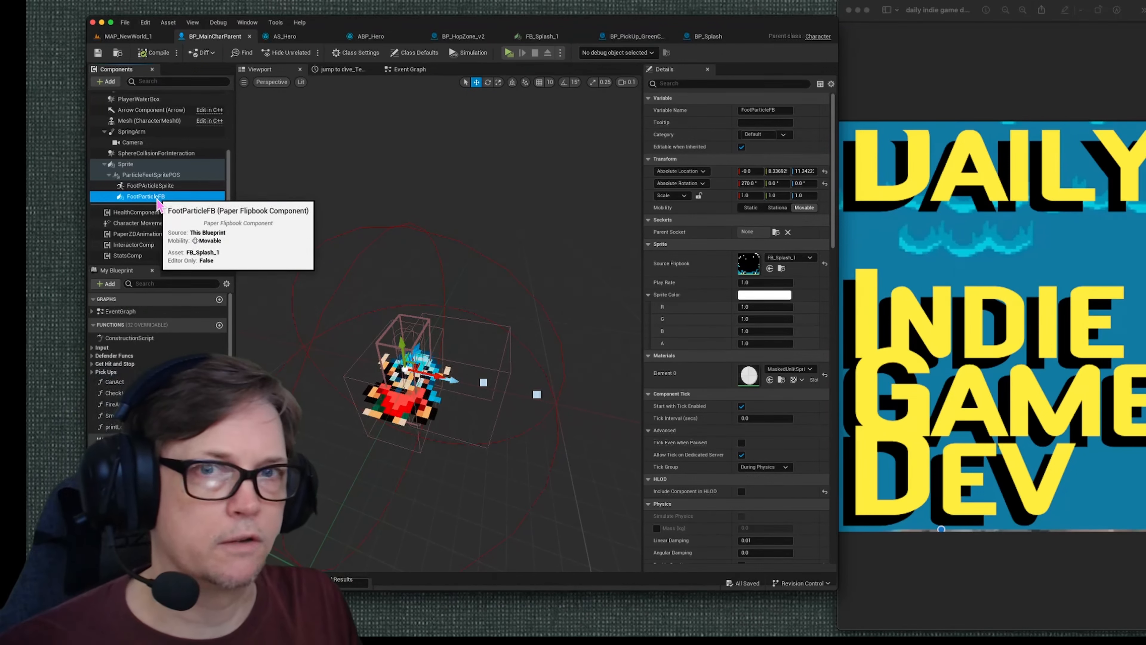
Step: Filter the FootPArticleSprite component's properties by "vis", toggle Visible on and back off, and save the blueprint
{"action": "left_click", "coordinate": [155, 188]}
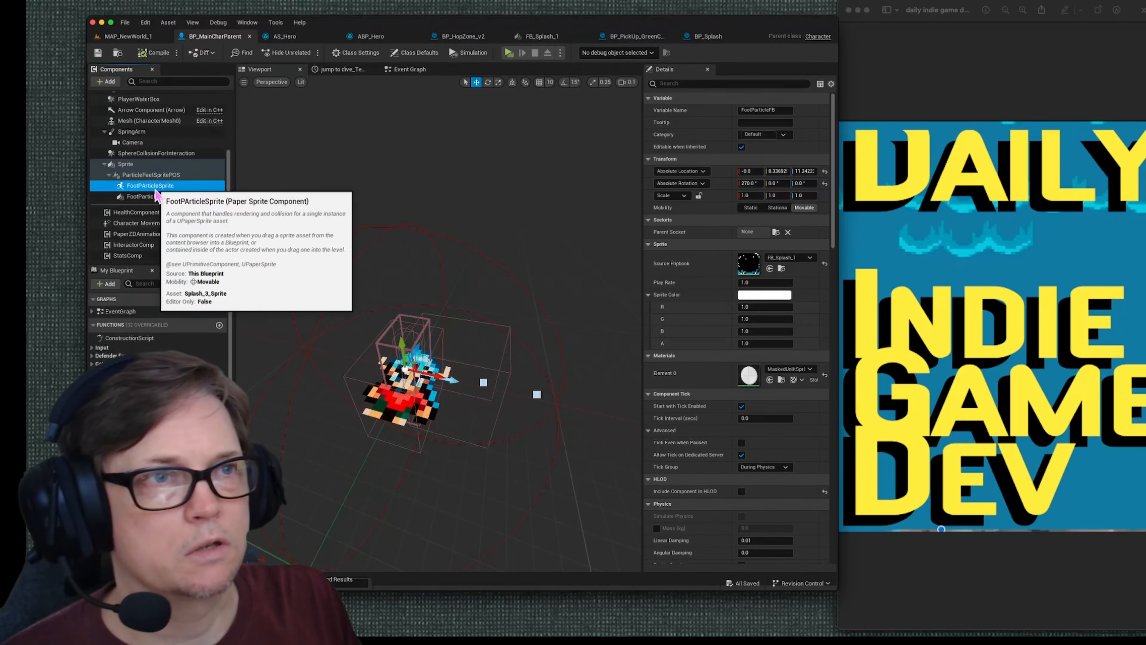
{"action": "left_click", "coordinate": [739, 83]}
{"action": "type", "text": "vis"}
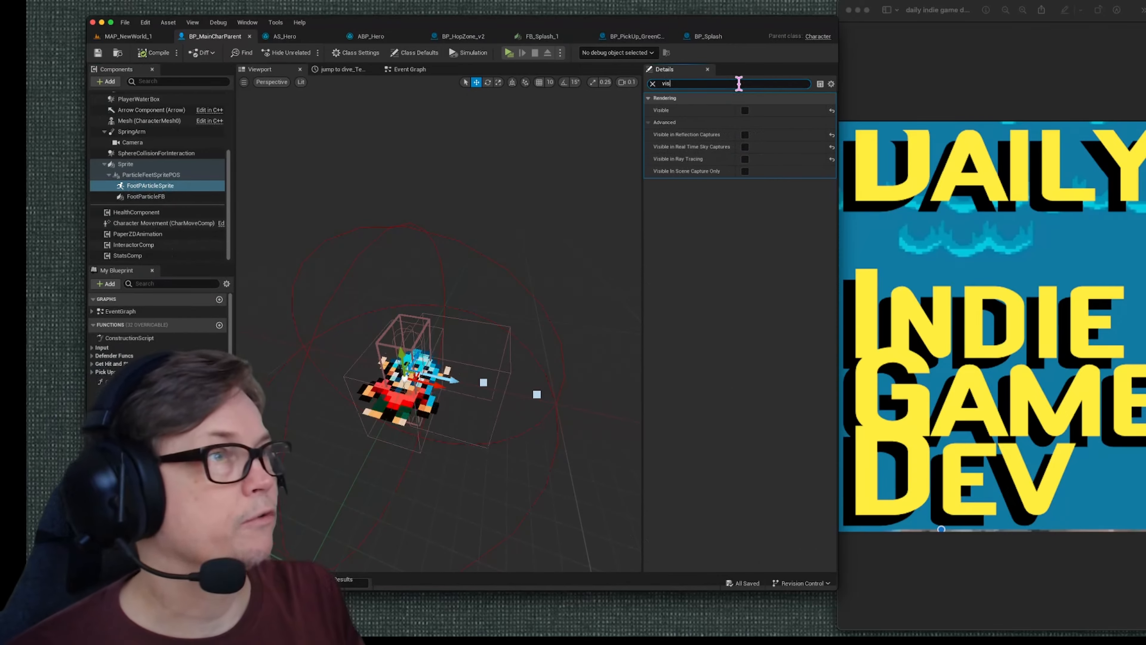
{"action": "left_click", "coordinate": [744, 110]}
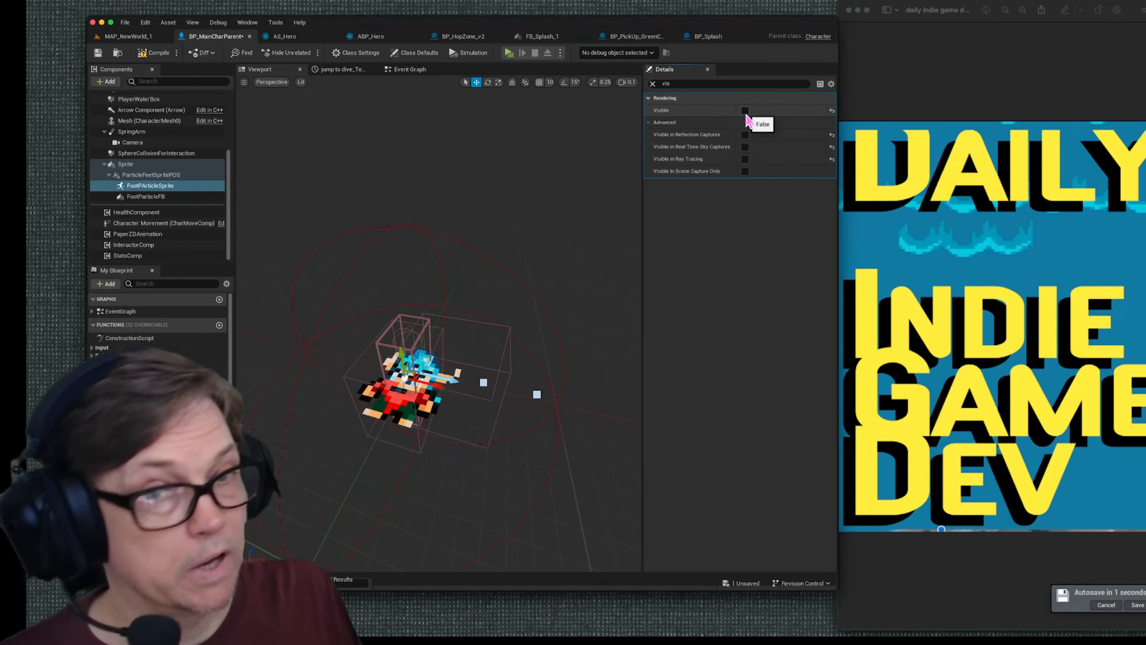
{"action": "left_click", "coordinate": [745, 111]}
{"action": "left_click", "coordinate": [97, 52]}
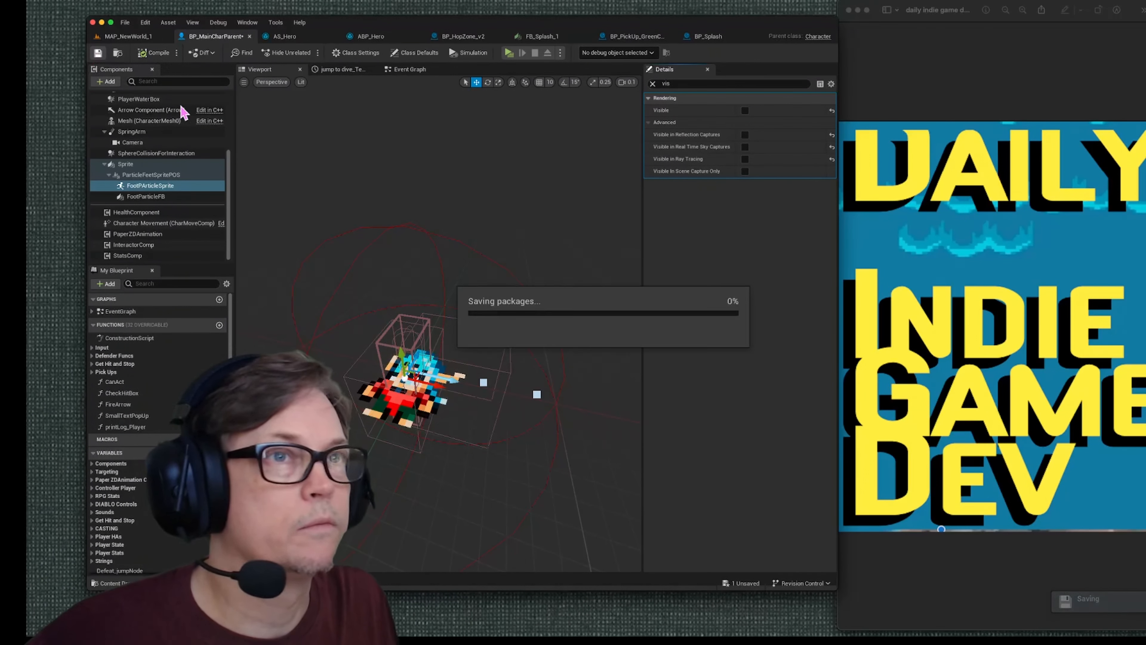
Step: Open the BP_Splash blueprint from the level map and view its components in the viewport
{"action": "left_click", "coordinate": [122, 39]}
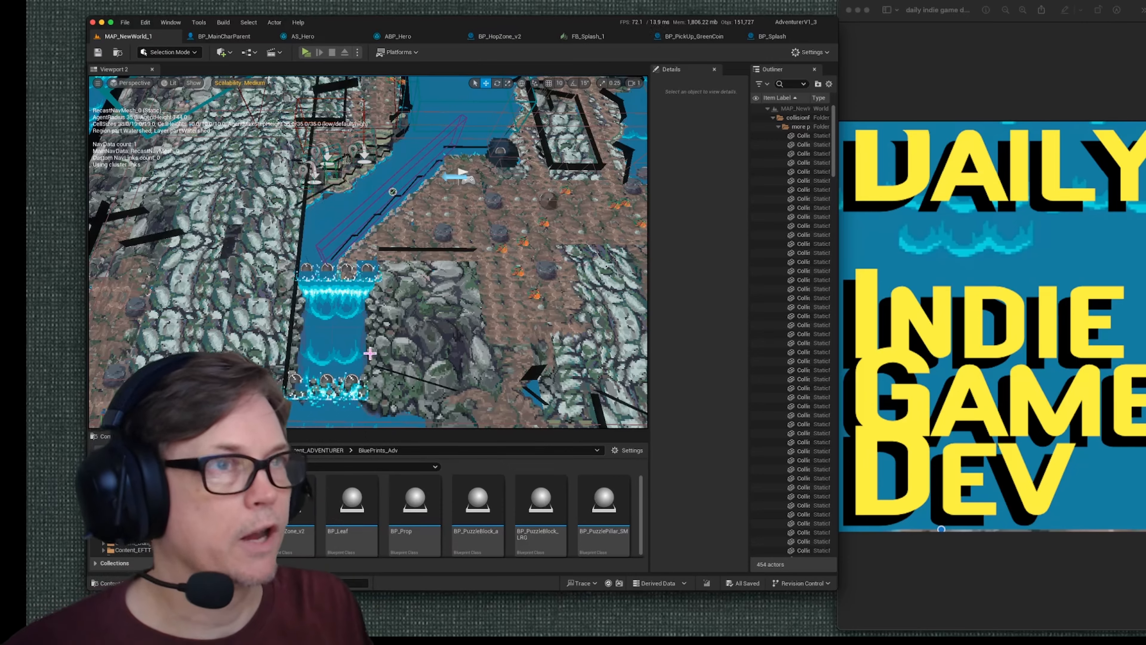
{"action": "left_click", "coordinate": [777, 37]}
{"action": "left_click", "coordinate": [261, 69]}
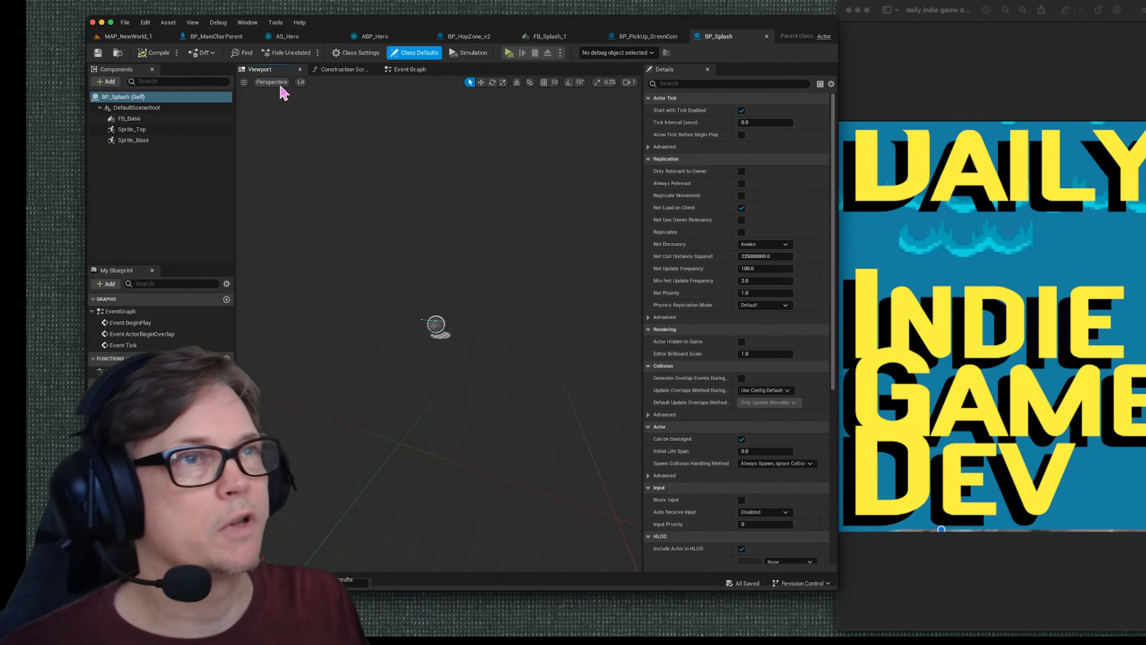
Step: Return to MAP_NewWorld_1 and play-test diving into the river and swimming down to the waterfall
{"action": "left_click", "coordinate": [128, 37]}
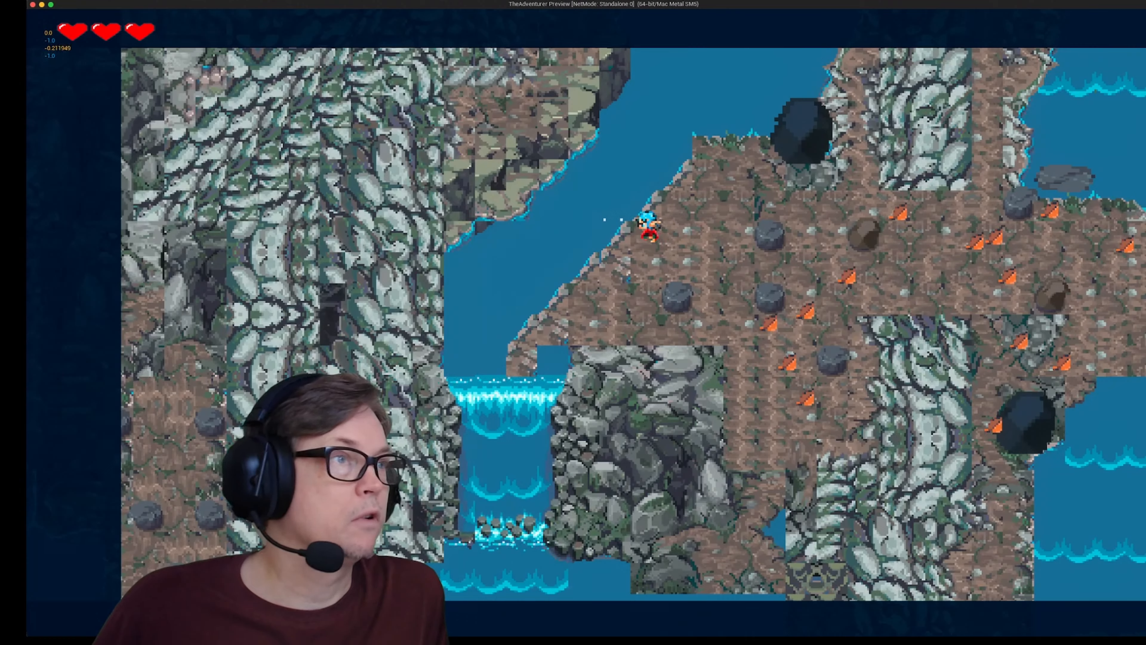
{"action": "key", "text": "Left"}
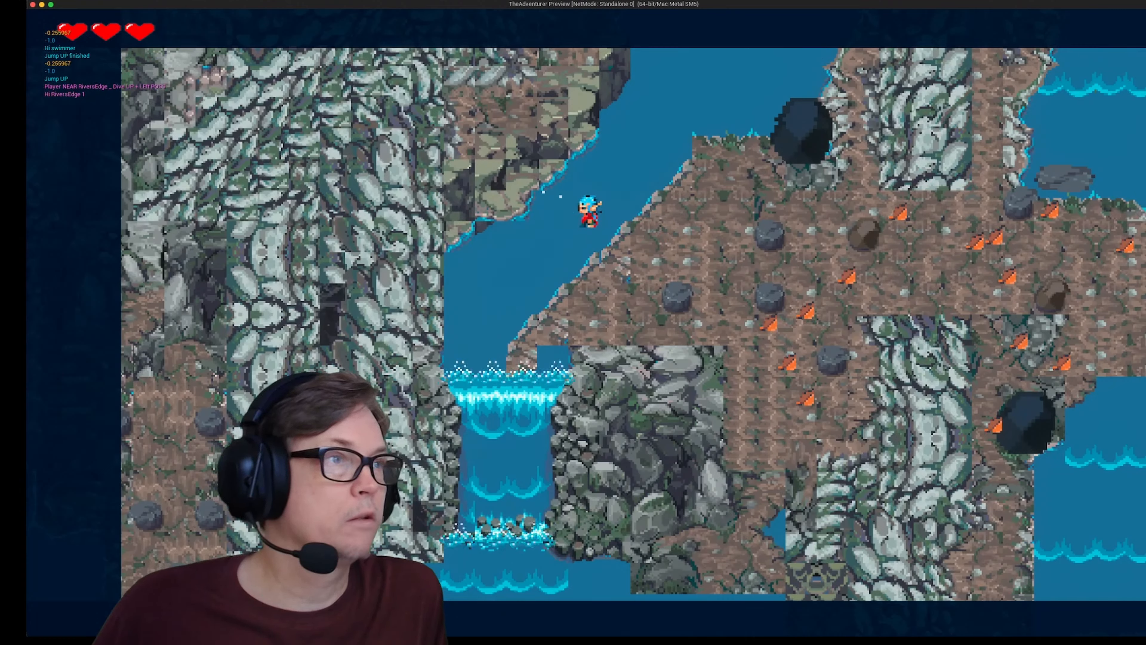
{"action": "key", "text": "Down"}
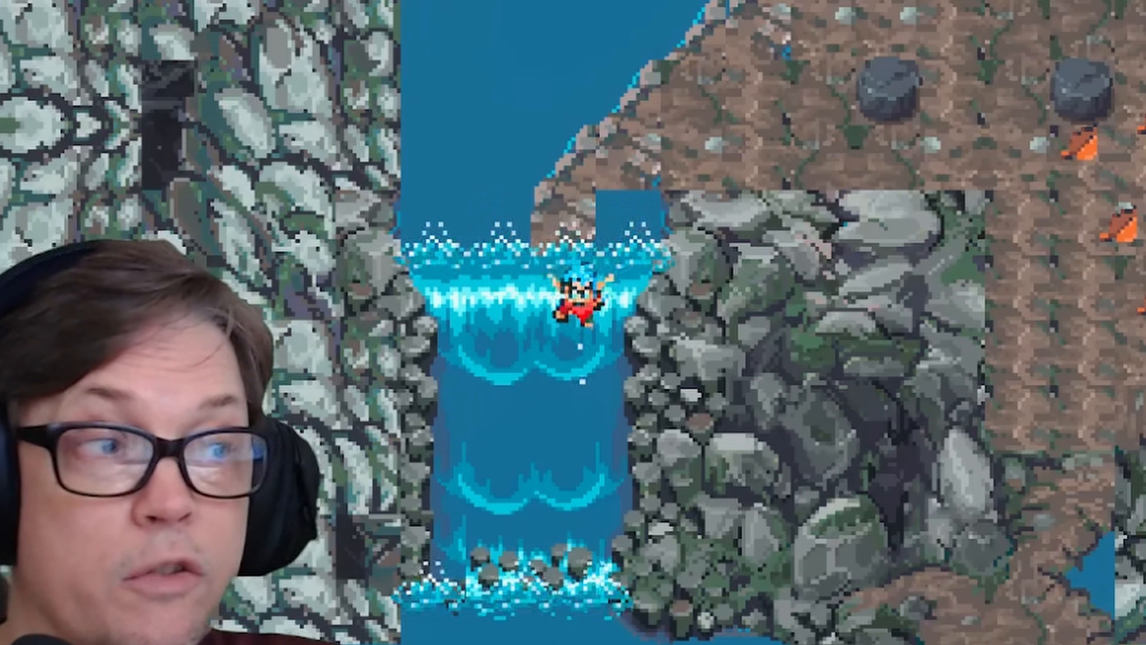
{"action": "key", "text": "Up"}
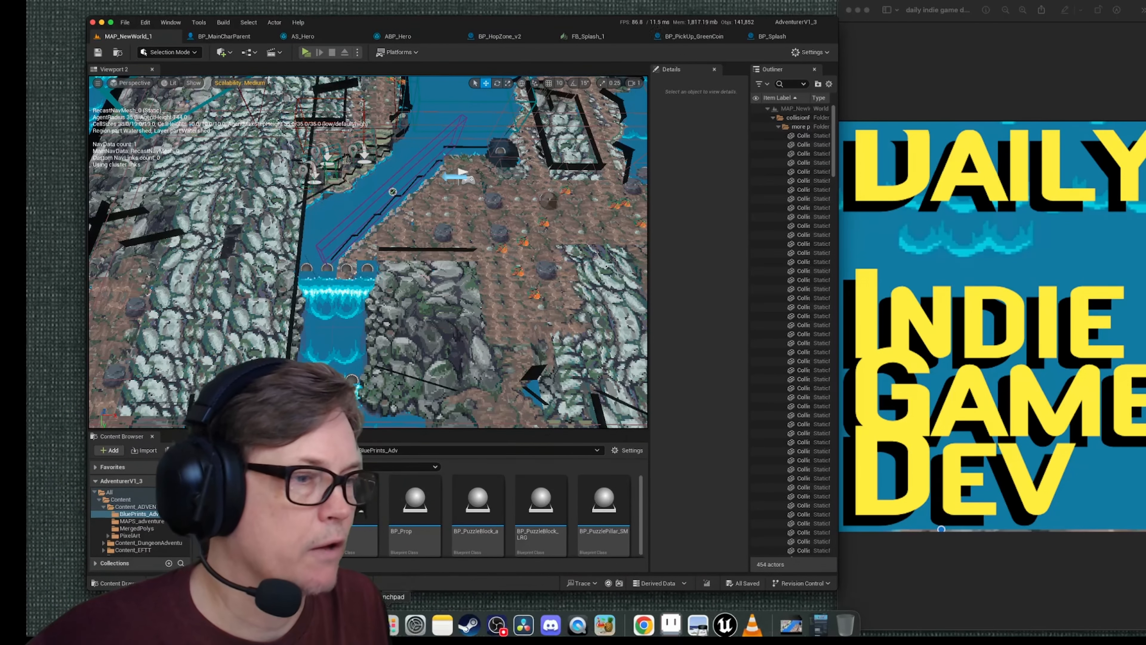
Step: Switch to Notes, enlarge the text of the APRIL UE5 2026 note, and go to the THUR 2 APRIL 2026 entry
{"action": "left_click", "coordinate": [473, 623]}
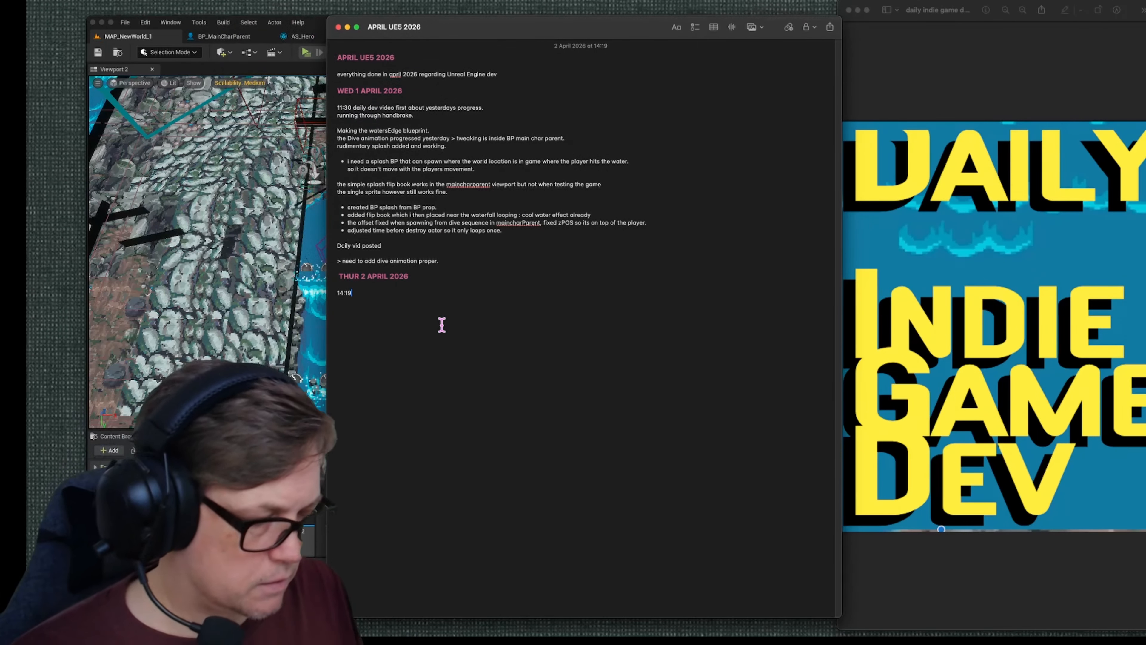
{"action": "key", "text": "super+plus"}
{"action": "key", "text": "super+plus"}
{"action": "key", "text": "super+plus"}
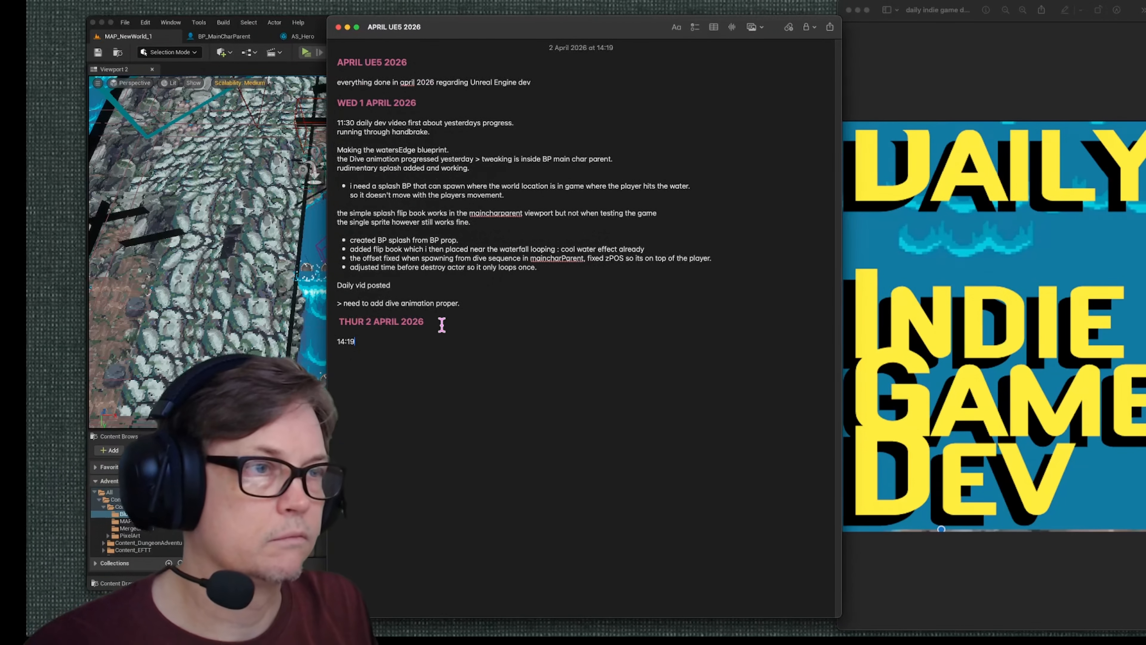
{"action": "key", "text": "super+plus"}
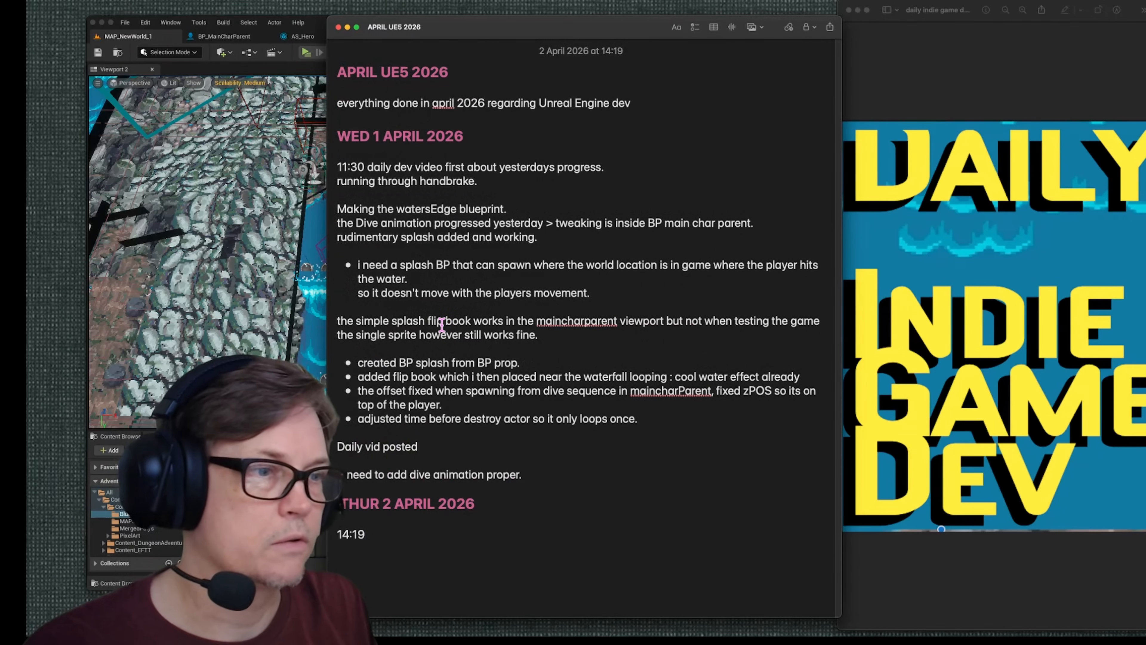
{"action": "key", "text": "super+plus"}
{"action": "scroll", "coordinate": [655, 223], "scroll_direction": "down", "scroll_amount": 5}
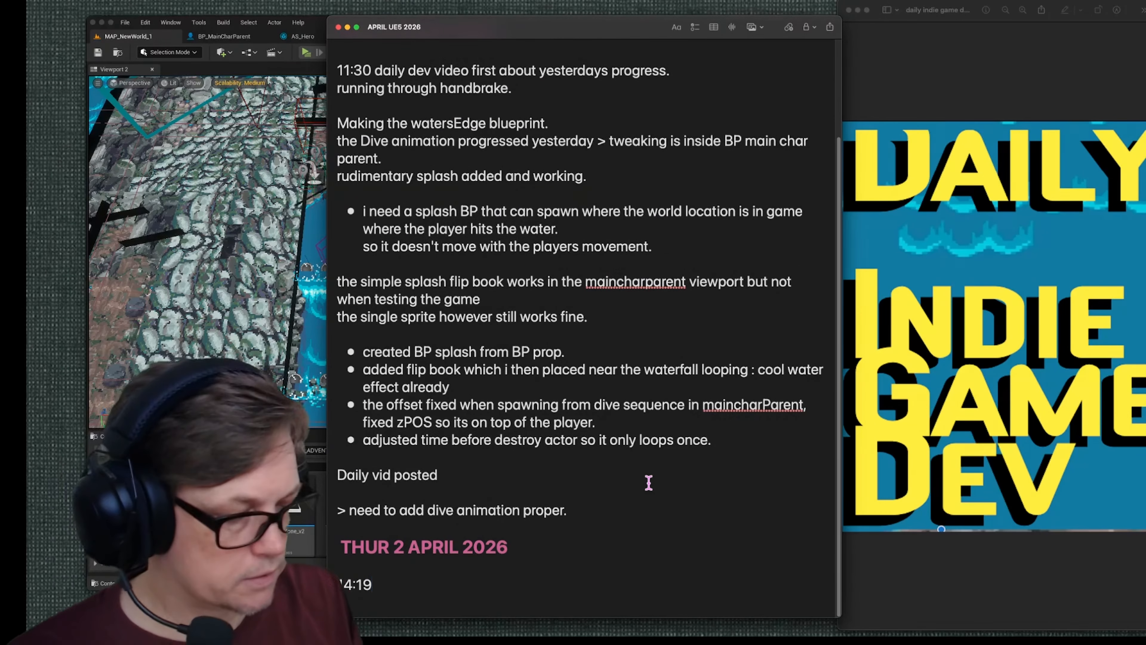
{"action": "scroll", "coordinate": [582, 316], "scroll_direction": "down", "scroll_amount": 5}
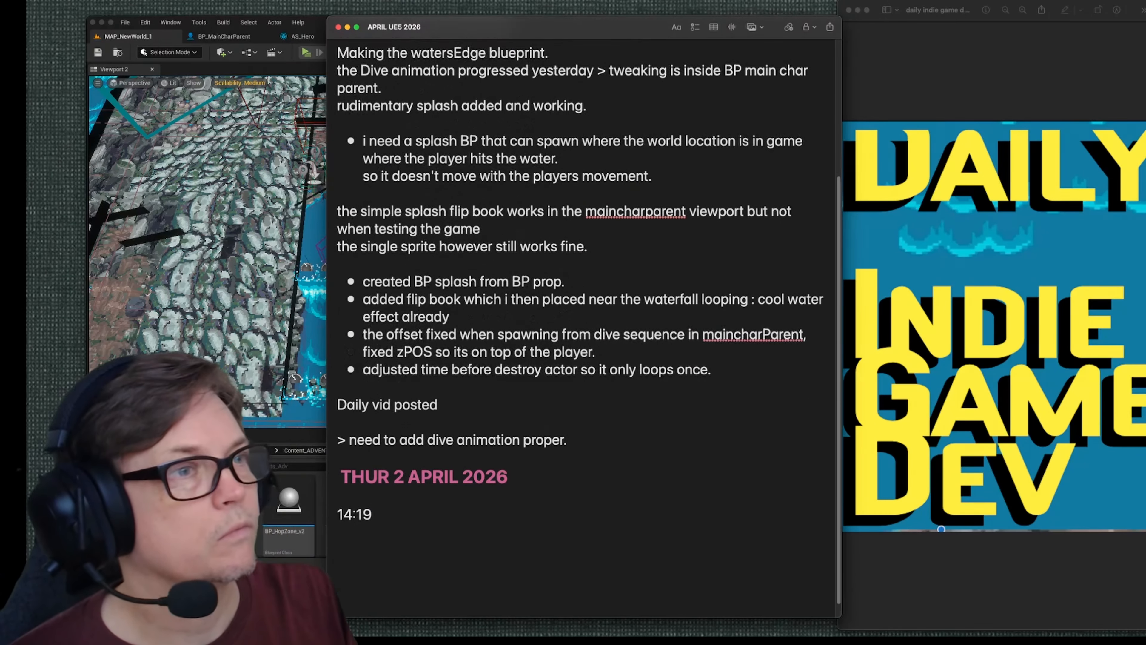
Step: Change the THUR 2 APRIL 2026 entry's time to 14:20 and add the bullet "do I .. add frames of animation to the DIVE FB"
{"action": "key", "text": "BackSpace"}
{"action": "key", "text": "BackSpace"}
{"action": "key", "text": "BackSpace"}
{"action": "type", "text": "20"}
{"action": "key", "text": "Return"}
{"action": "type", "text": "-"}
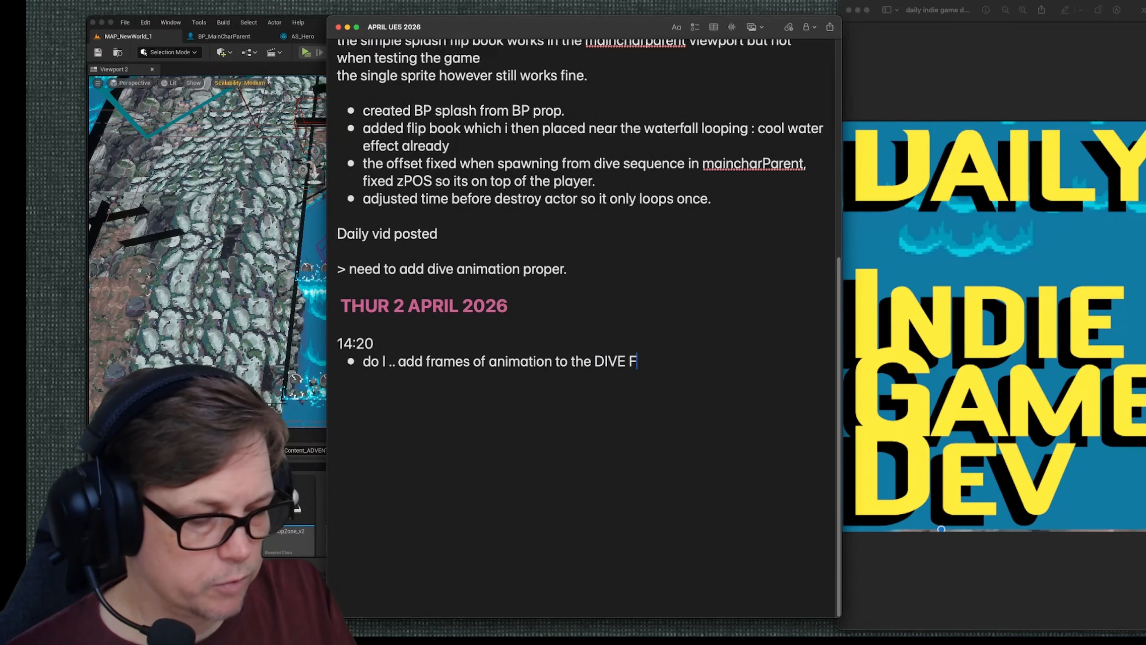
{"action": "type", "text": "B"}
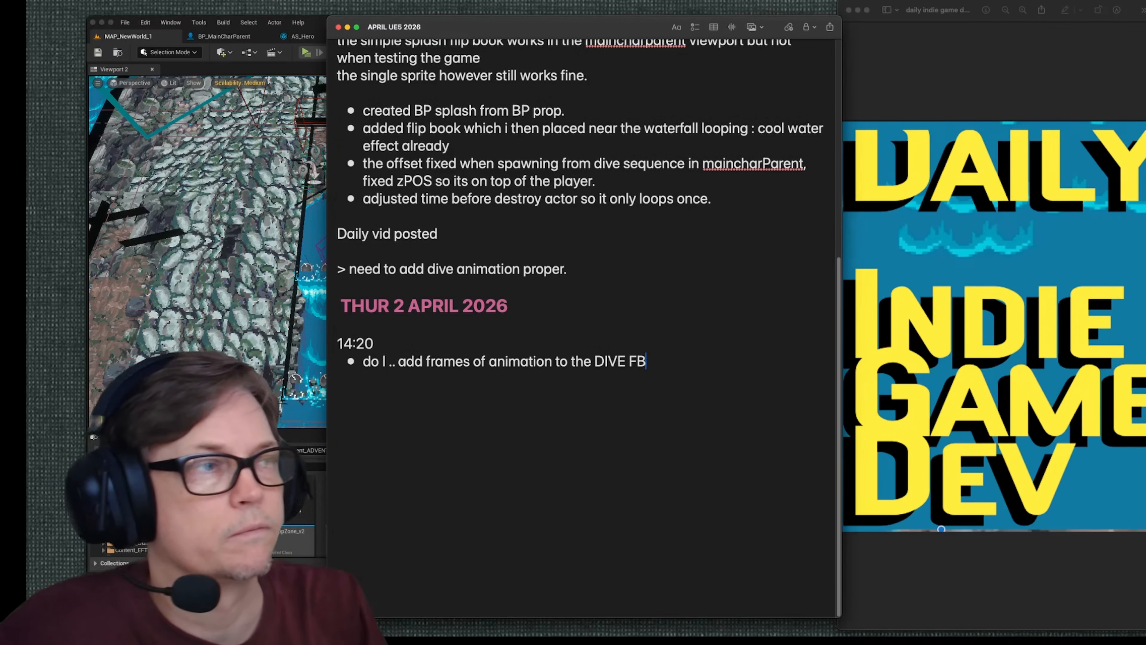
Step: Add a second bullet reading "do I .. make the watersEDGE + River BP"
{"action": "key", "text": "Return"}
{"action": "type", "text": "do l .. make the w"}
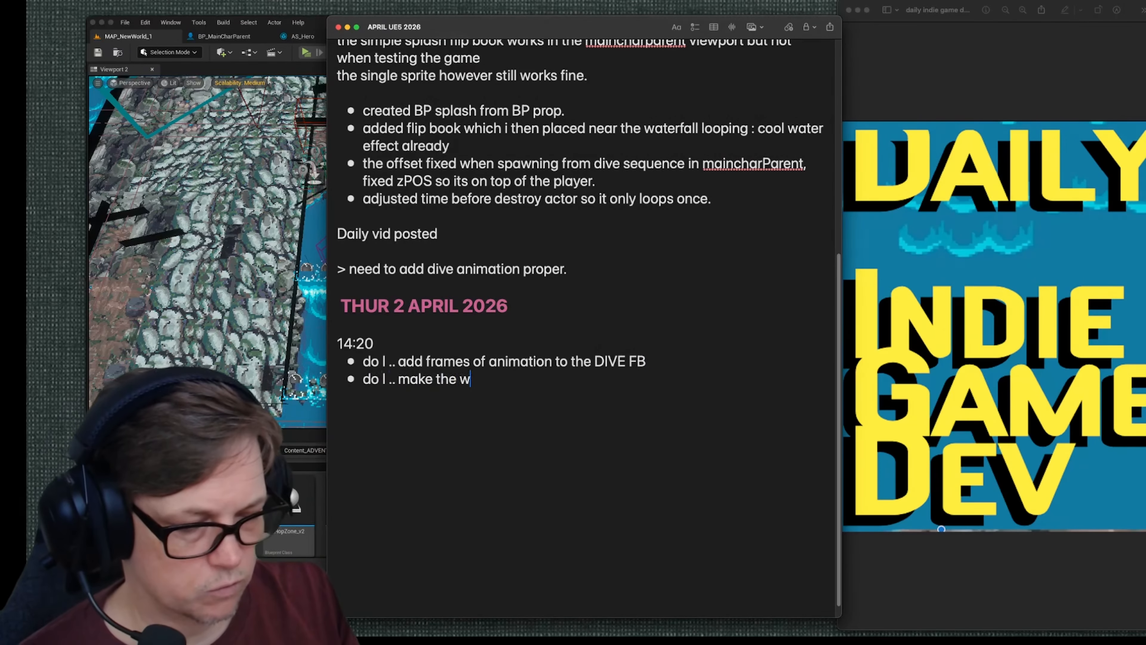
{"action": "type", "text": "I .. make the watersEDGE + "}
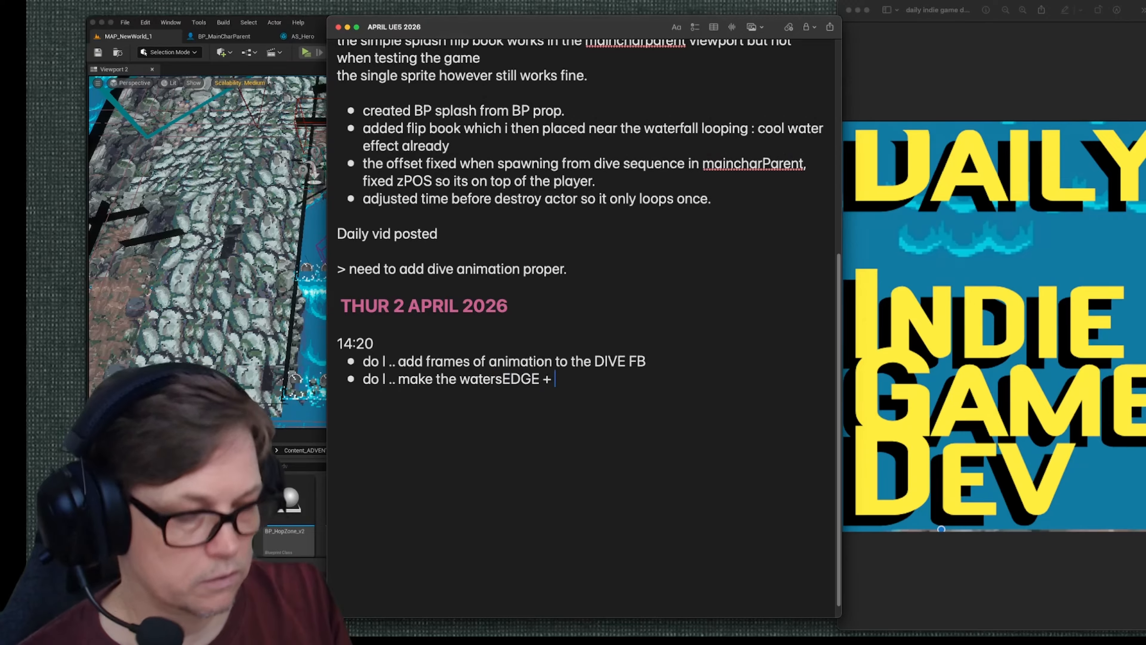
{"action": "type", "text": "River BP"}
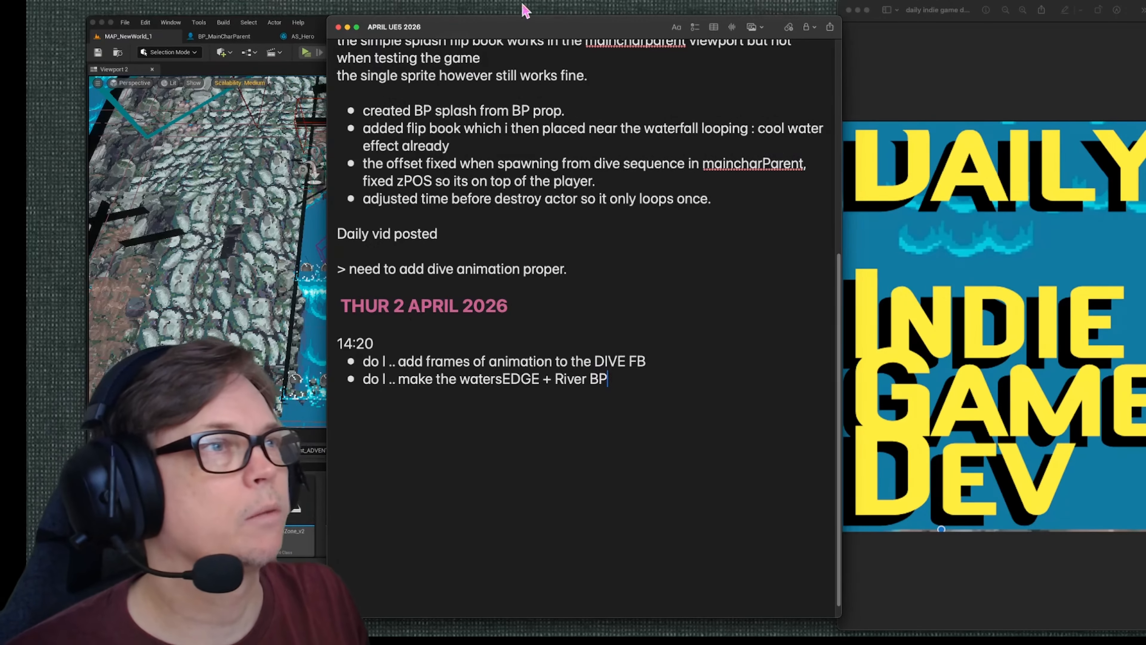
Step: Minimize the note, switch to Aseprite with SplashWater_v1.aseprite, and enlarge its window up to the screen's upper edge
{"action": "left_click", "coordinate": [349, 27]}
{"action": "left_click", "coordinate": [790, 620]}
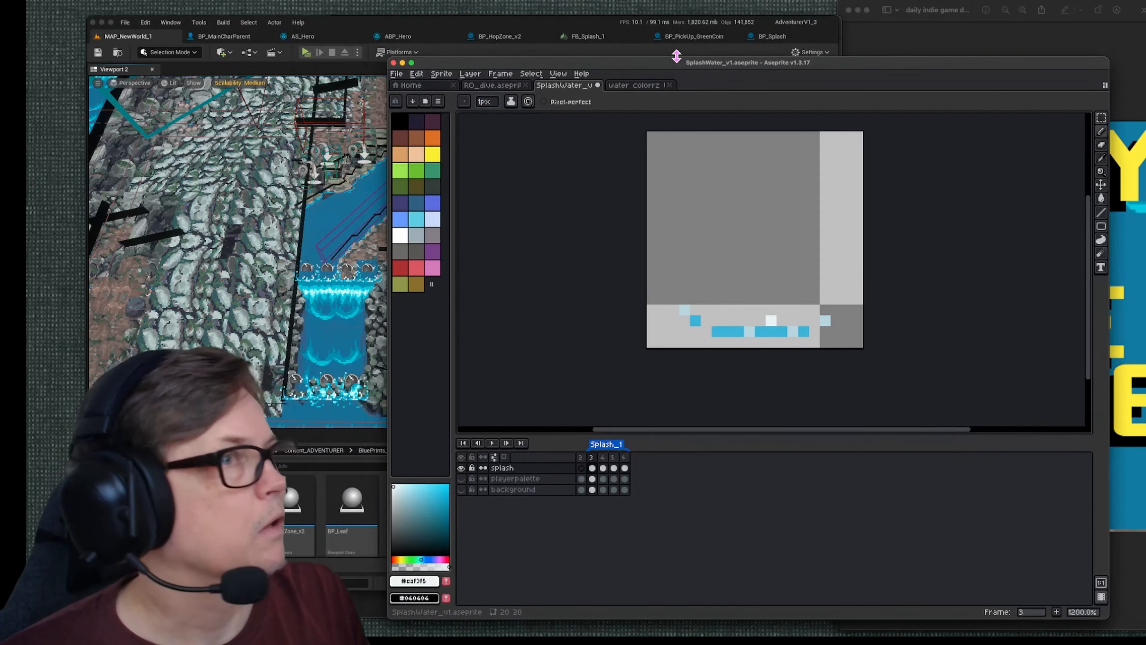
{"action": "left_click_drag", "start_coordinate": [386, 57], "coordinate": [351, 1]}
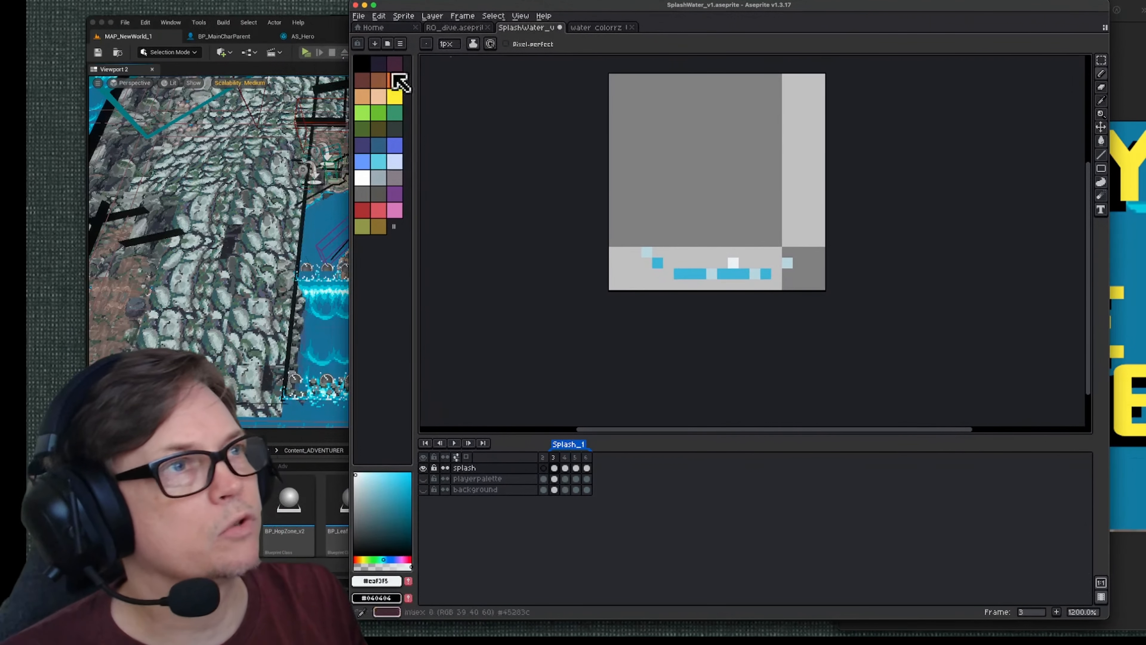
Step: Switch to RO_dive.aseprite and add a new frame after frame 10 for the Dive_L animation
{"action": "left_click", "coordinate": [454, 29]}
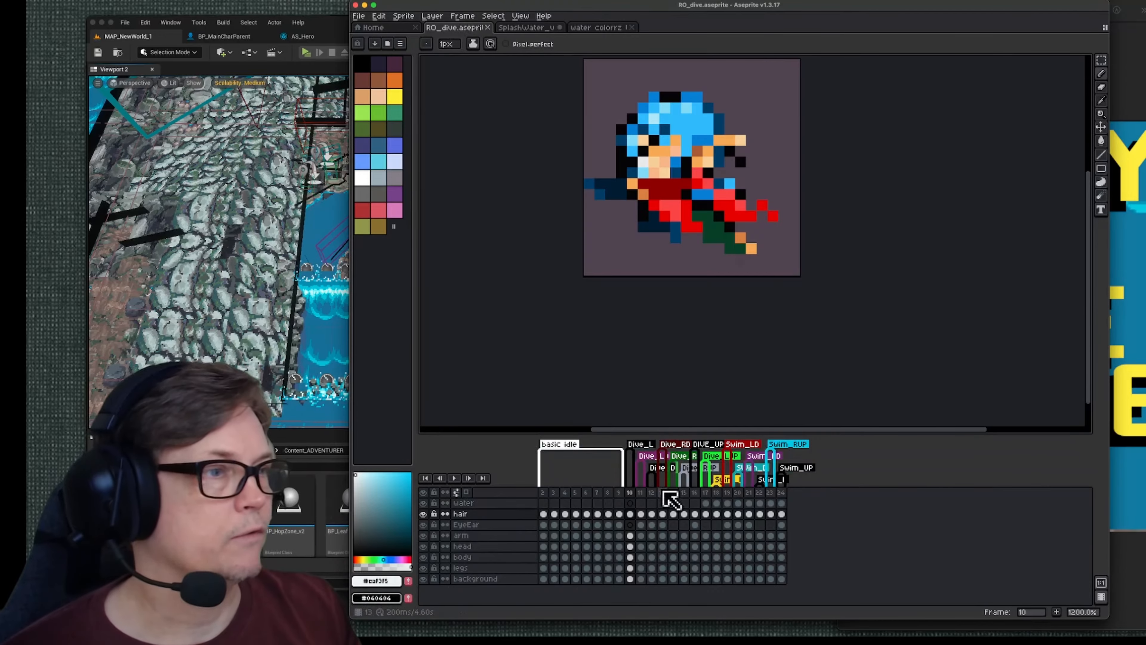
{"action": "key", "text": "End"}
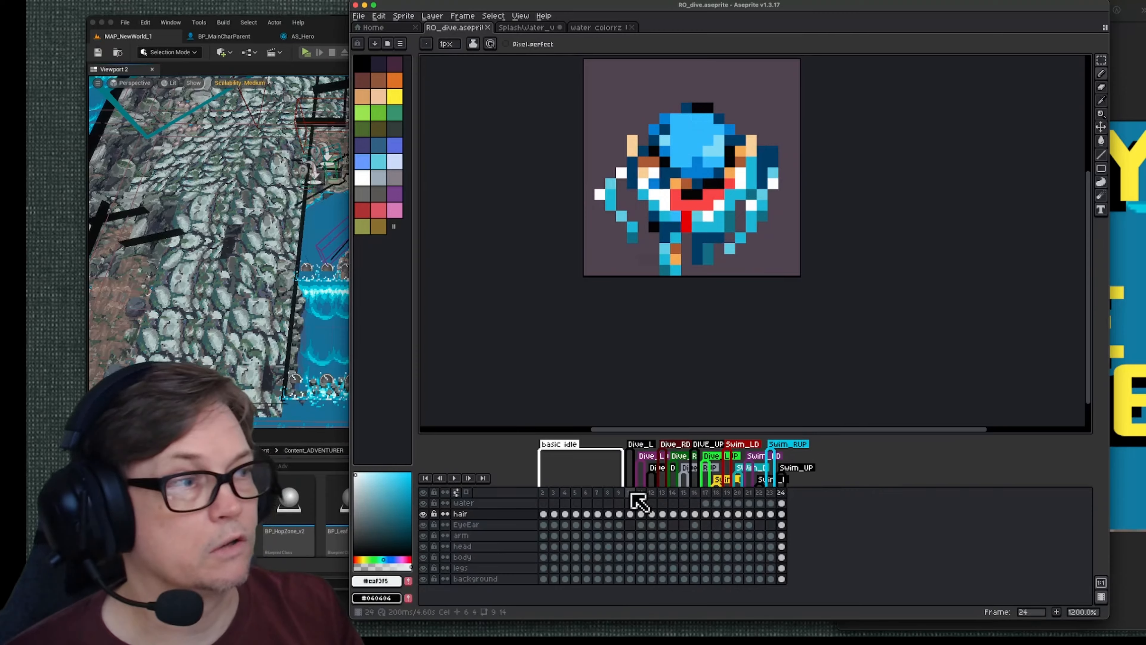
{"action": "key", "text": "Return"}
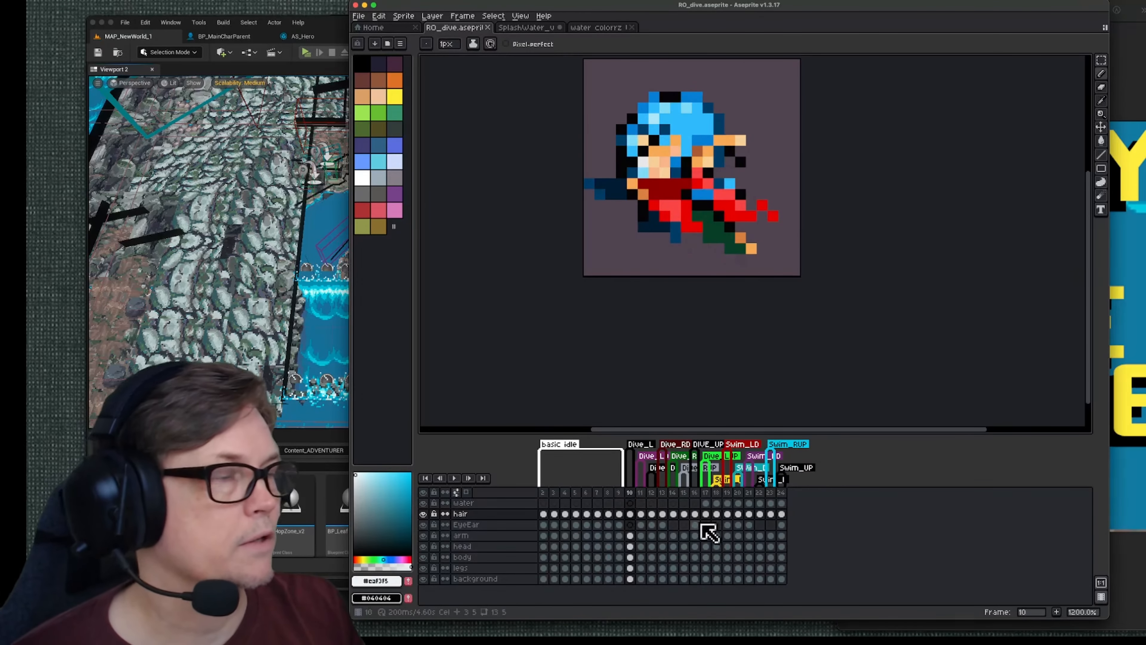
{"action": "right_click", "coordinate": [630, 492]}
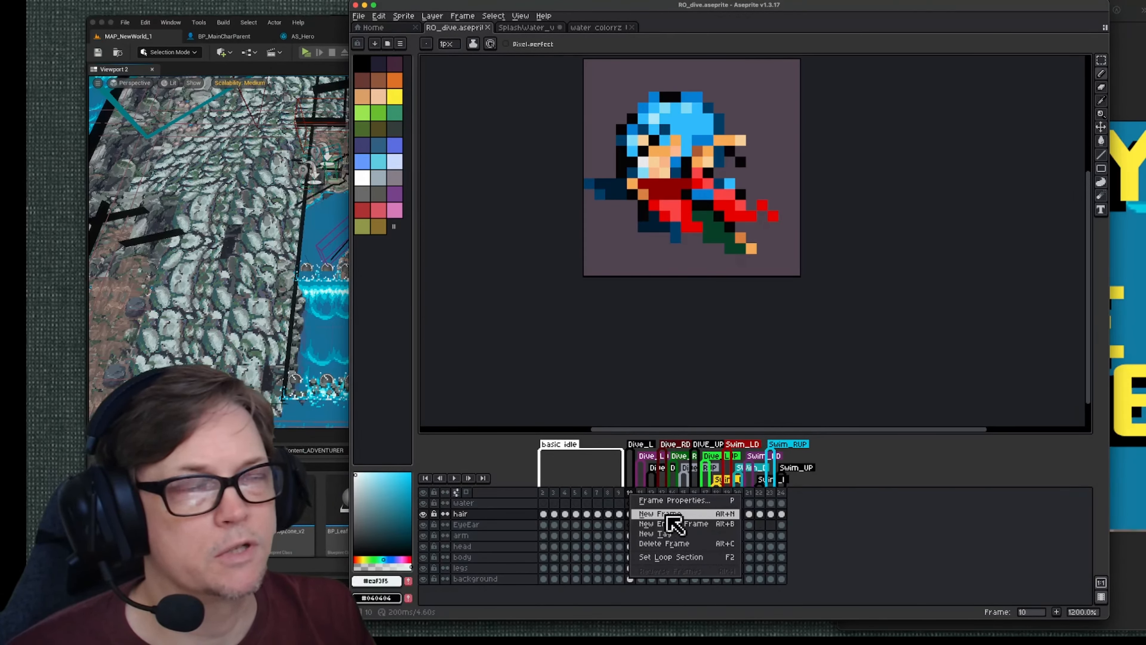
{"action": "left_click", "coordinate": [659, 514]}
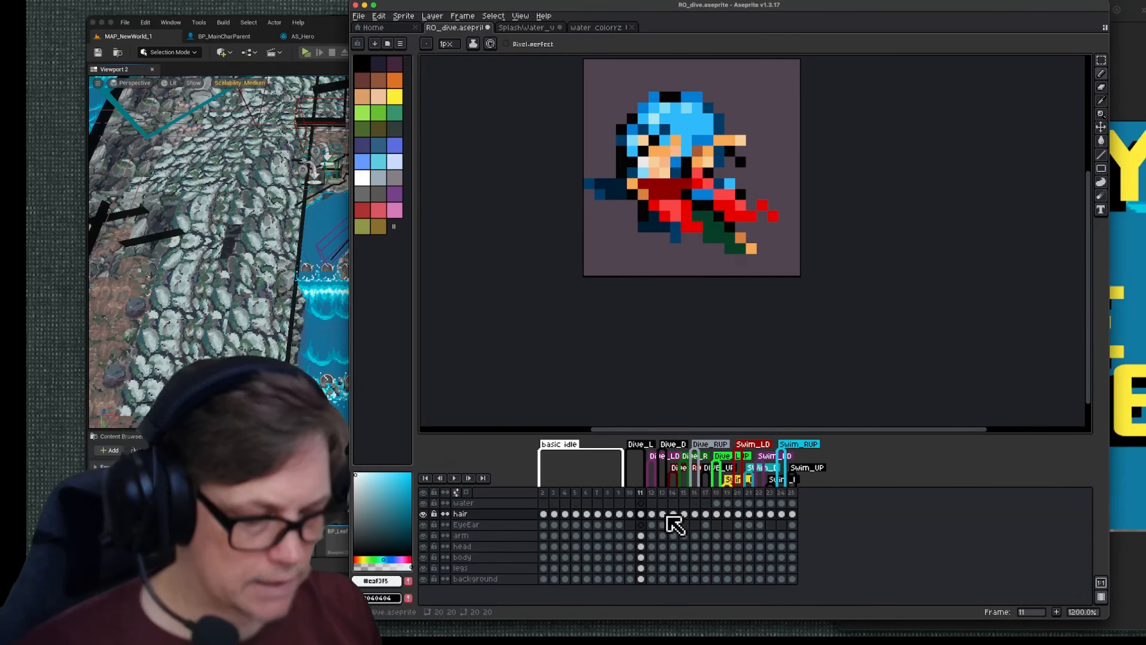
Step: Select frame 11's cels from hair to legs and rotate the hero counter-clockwise so the head tilts downward
{"action": "left_click", "coordinate": [642, 568], "text": "shift"}
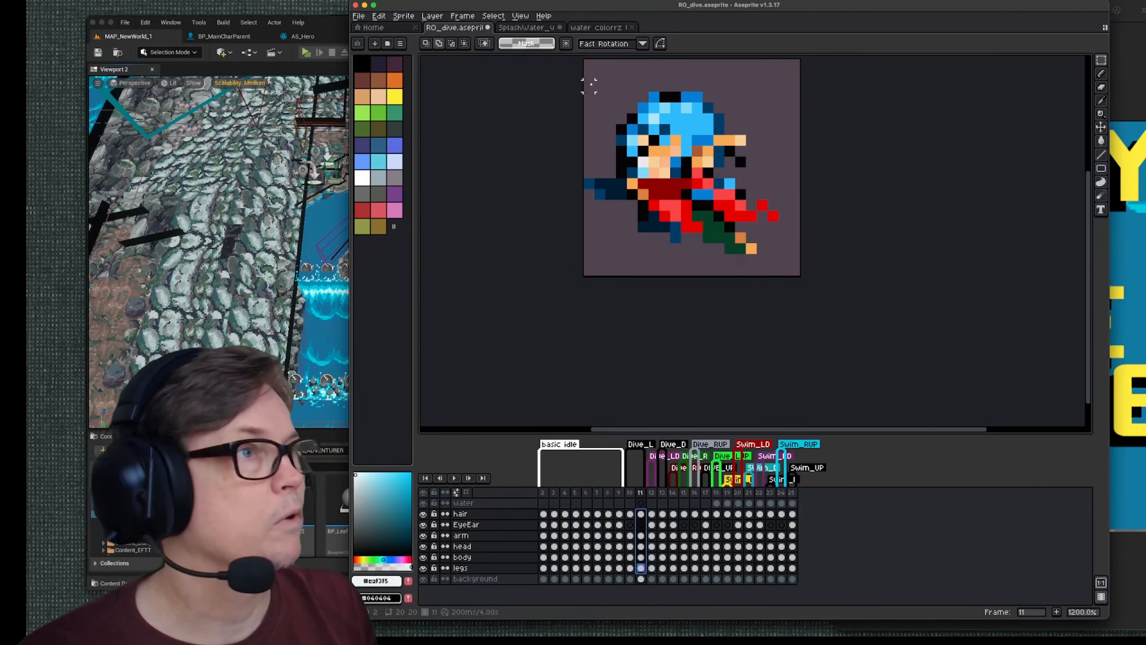
{"action": "left_click_drag", "start_coordinate": [589, 86], "coordinate": [788, 261]}
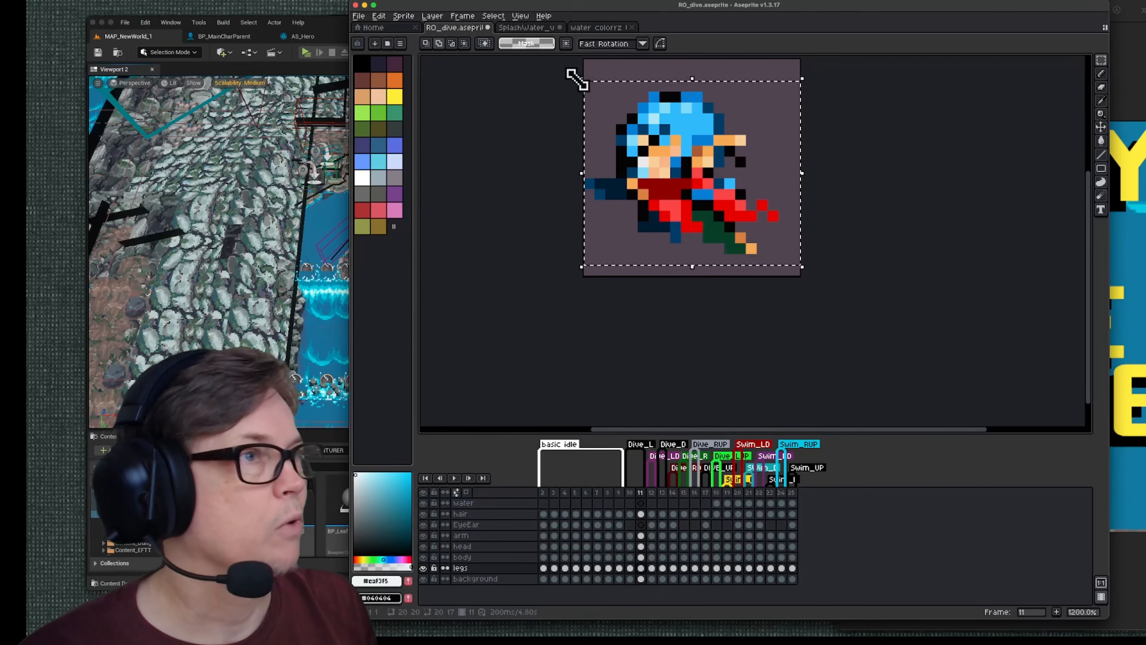
{"action": "scroll", "coordinate": [576, 72], "scroll_direction": "up", "scroll_amount": 3}
{"action": "left_click_drag", "start_coordinate": [583, 149], "coordinate": [499, 356]}
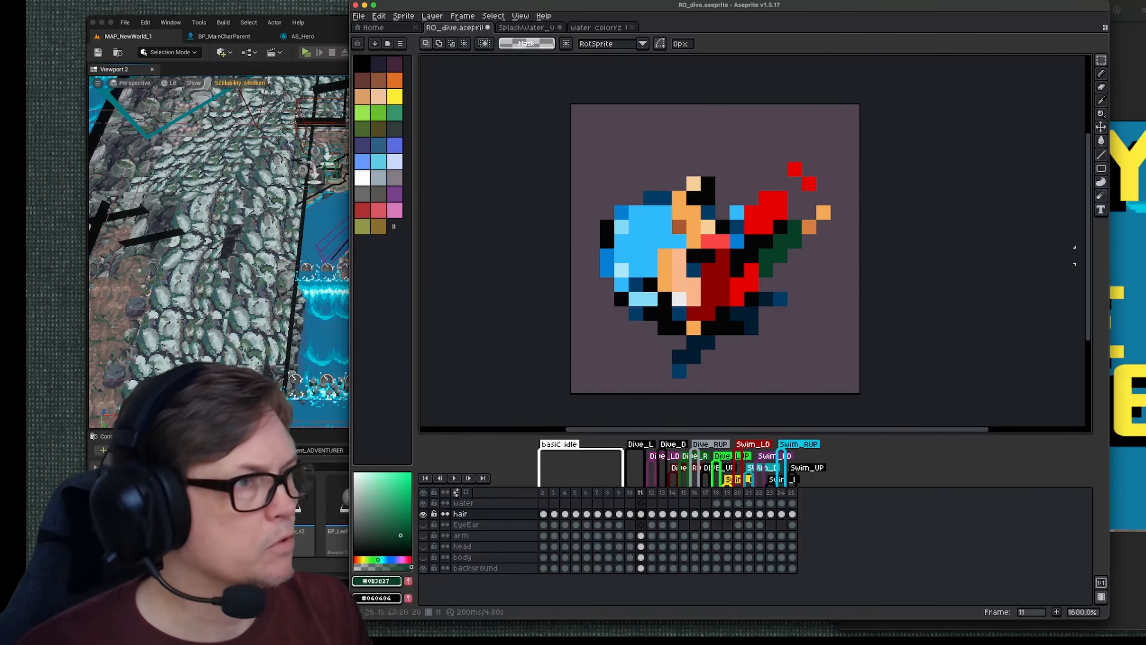
Step: Erase the outstretched arm in frame 11 and paint dark blue pixels along the legs' upper and lower edges
{"action": "key", "text": "e"}
{"action": "left_click_drag", "start_coordinate": [679, 371], "coordinate": [751, 313]}
{"action": "left_click", "coordinate": [780, 298], "text": "alt"}
{"action": "key", "text": "b"}
{"action": "left_click_drag", "start_coordinate": [795, 198], "coordinate": [794, 212]}
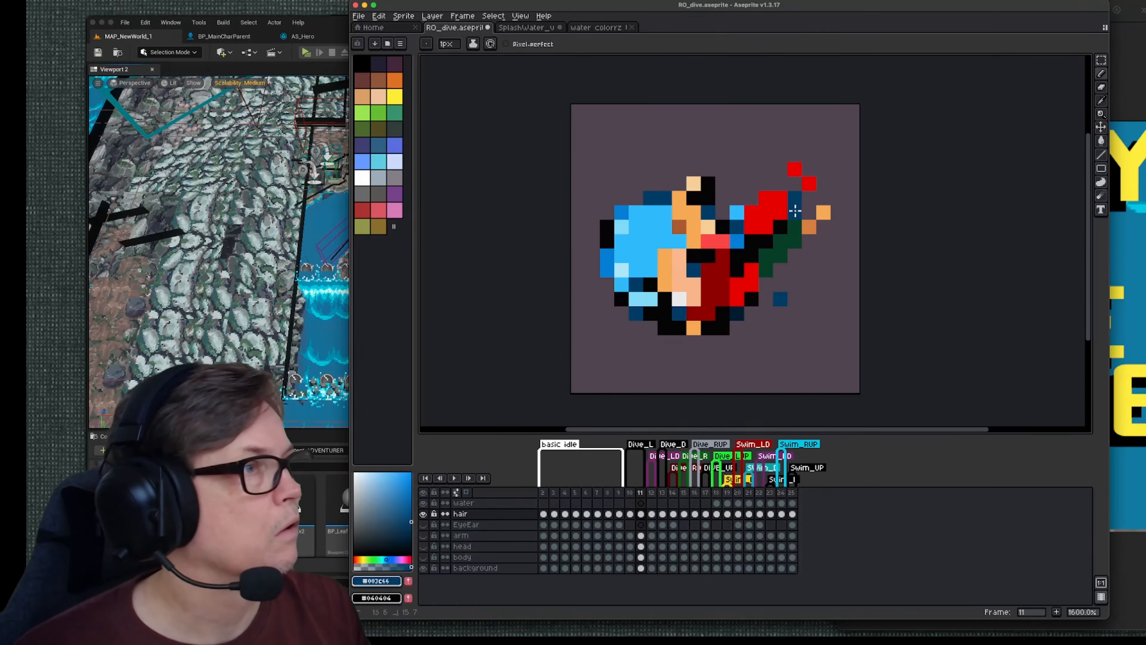
{"action": "left_click_drag", "start_coordinate": [780, 270], "coordinate": [766, 299]}
Step: Redraw the foot, the dark green trouser leg and the trailing red sash in frame 11
{"action": "key", "text": "e"}
{"action": "left_click", "coordinate": [824, 212], "text": "alt"}
{"action": "left_click", "coordinate": [795, 227], "text": "alt"}
{"action": "left_click_drag", "start_coordinate": [781, 227], "coordinate": [766, 241]}
{"action": "left_click_drag", "start_coordinate": [795, 198], "coordinate": [823, 212]}
Step: Paint a dark red sleeve with an orange hand reaching down below the face in frame 11
{"action": "left_click", "coordinate": [708, 298], "text": "alt"}
{"action": "mouse_move", "coordinate": [679, 313]}
{"action": "left_mouse_down"}
{"action": "mouse_move", "coordinate": [693, 327]}
{"action": "mouse_move", "coordinate": [664, 357]}
{"action": "left_mouse_up"}
{"action": "left_click", "coordinate": [679, 227], "text": "alt"}
{"action": "left_click", "coordinate": [665, 343]}
Step: Repaint the ear tip in the light skin tone in frame 11 and compare the pose with frame 10
{"action": "left_click", "coordinate": [693, 184]}
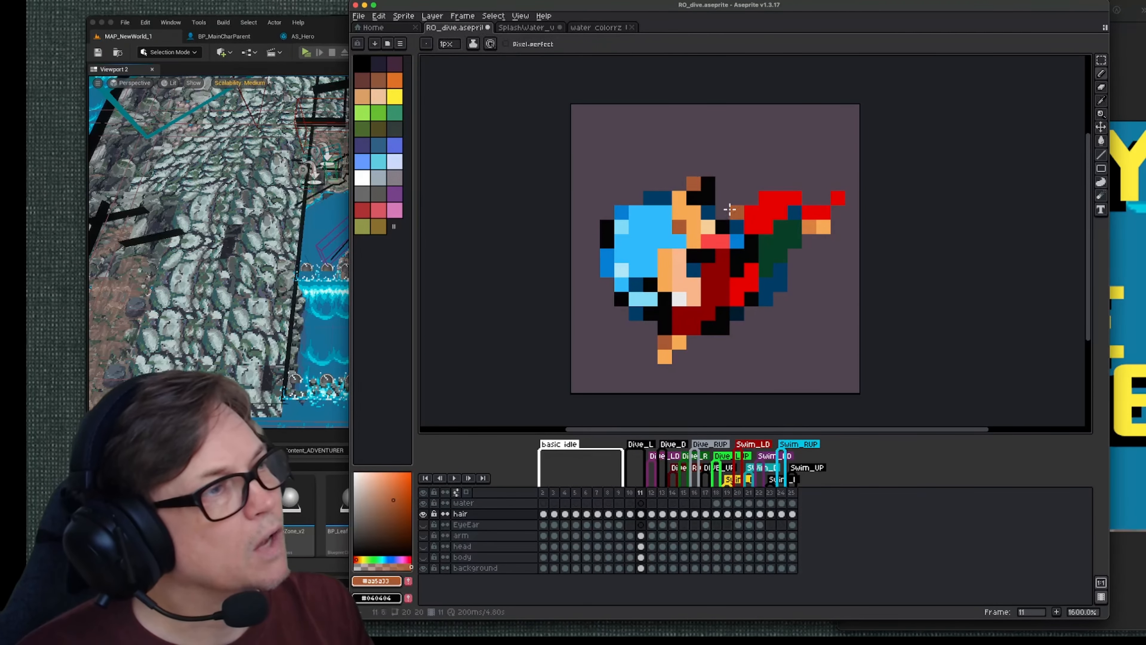
{"action": "left_click", "coordinate": [708, 226], "text": "alt"}
{"action": "left_click_drag", "start_coordinate": [694, 183], "coordinate": [708, 184]}
{"action": "key", "text": "comma"}
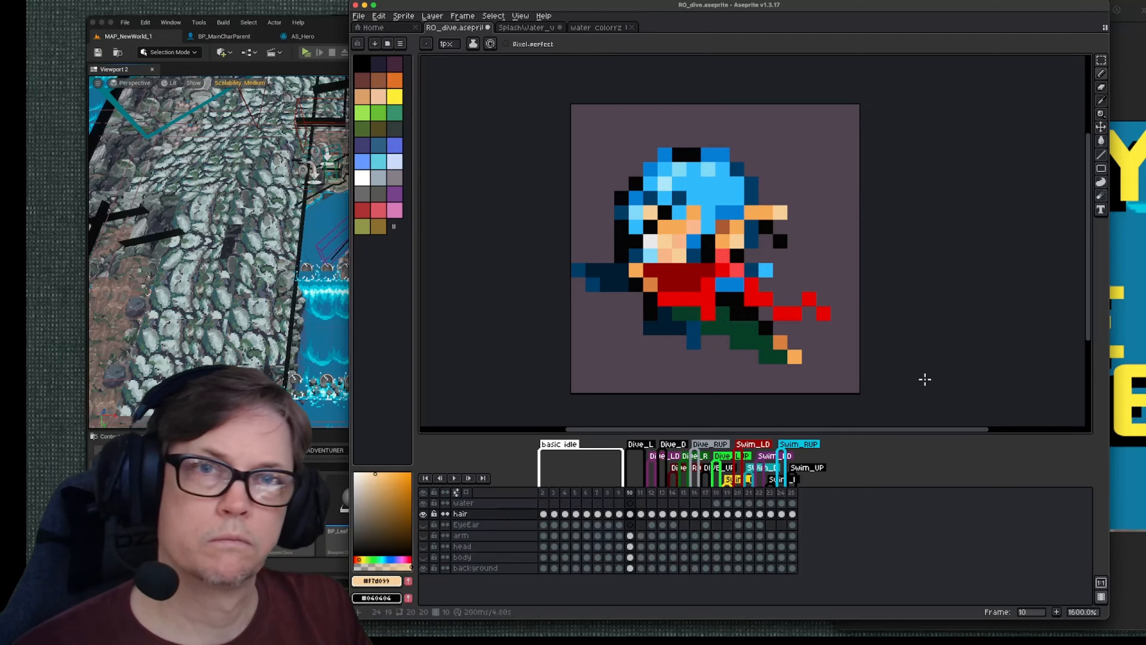
{"action": "key", "text": "Right"}
{"action": "key", "text": "Left"}
{"action": "key", "text": "Right"}
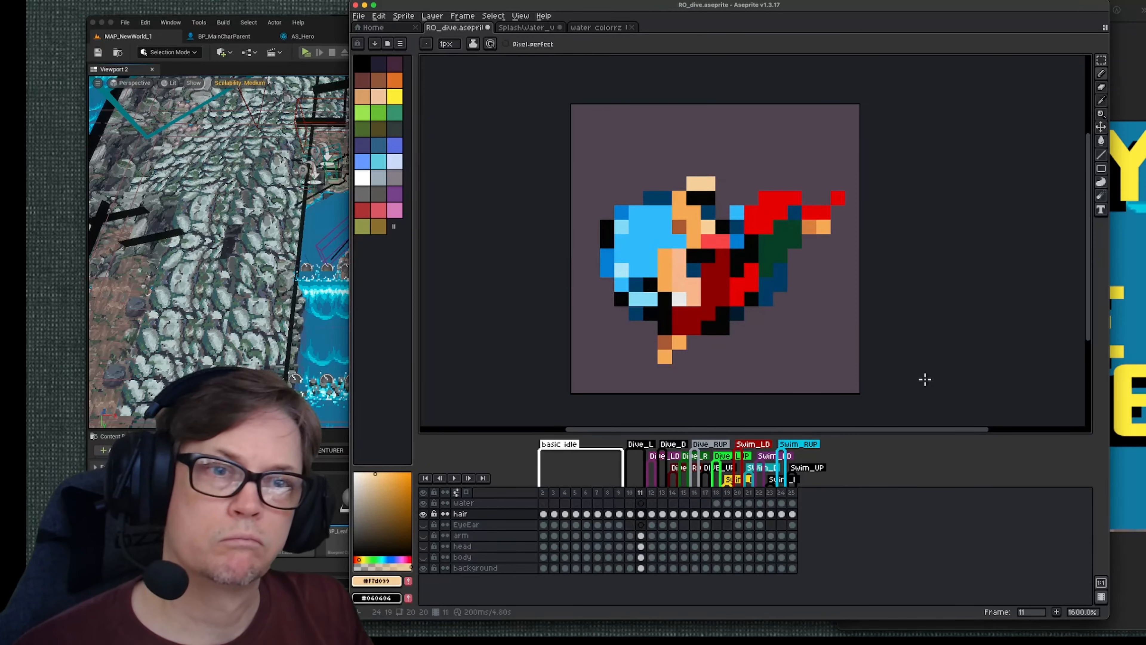
{"action": "key", "text": "Left"}
{"action": "key", "text": "Right"}
Step: Add frame 12, shift the hero two pixels left and two down, and redraw the red sash's curl
{"action": "key", "text": "alt+n"}
{"action": "left_click", "coordinate": [763, 228], "text": "alt"}
{"action": "left_click", "coordinate": [780, 198]}
Step: Select the hero's foot in frame 12 and raise it by one pixel
{"action": "key", "text": "m"}
{"action": "left_click_drag", "start_coordinate": [778, 254], "coordinate": [797, 256]}
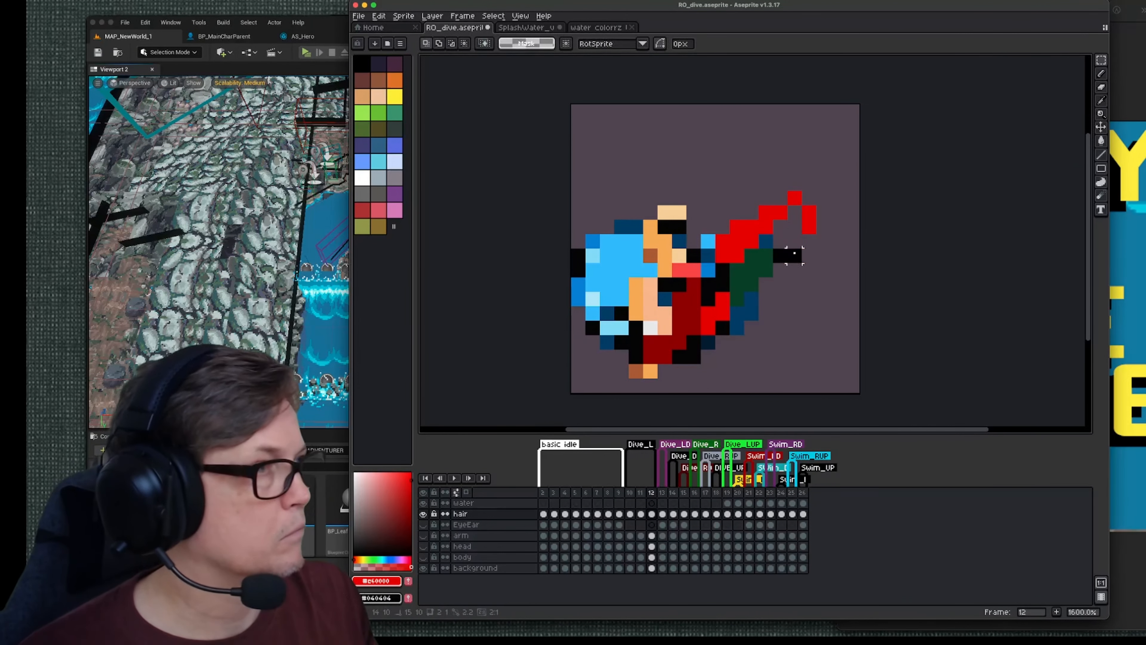
{"action": "key", "text": "Up"}
{"action": "key", "text": "Left"}
{"action": "key", "text": "Left"}
Step: Reshape the ear tip into a diagonal and trim dark pixels along the body's underside in frame 12, comparing with frame 11
{"action": "key", "text": "e"}
{"action": "key", "text": "Right"}
{"action": "key", "text": "Right"}
{"action": "key", "text": "Left"}
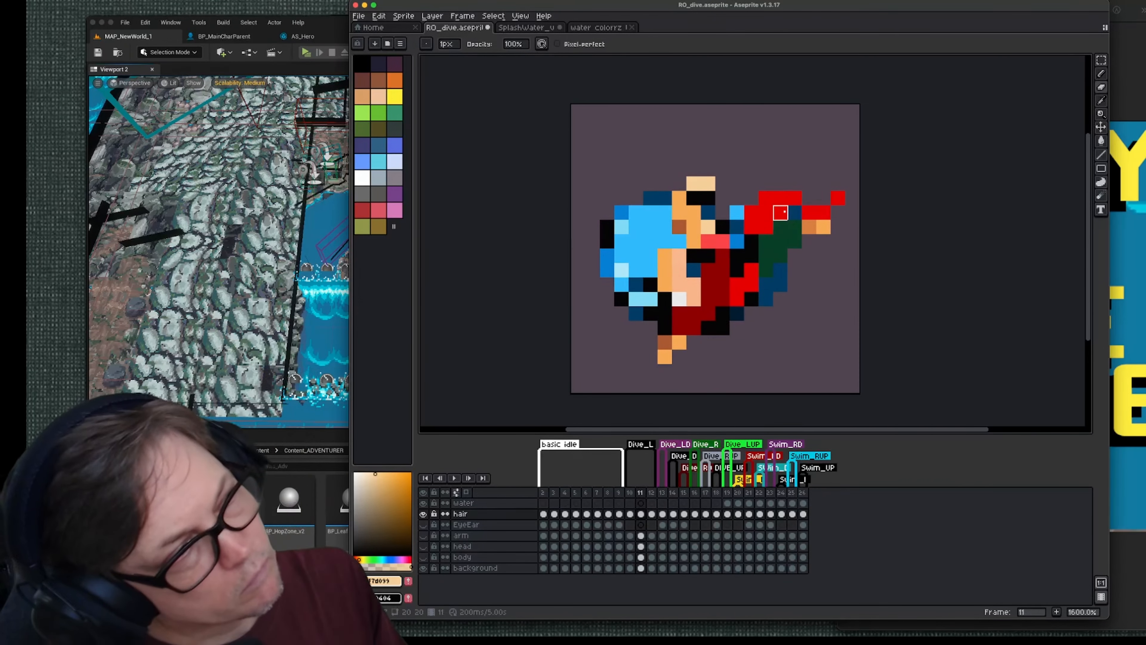
{"action": "key", "text": "b"}
{"action": "left_click", "coordinate": [648, 258], "text": "alt"}
{"action": "key", "text": "Left"}
{"action": "key", "text": "Right"}
{"action": "key", "text": "Right"}
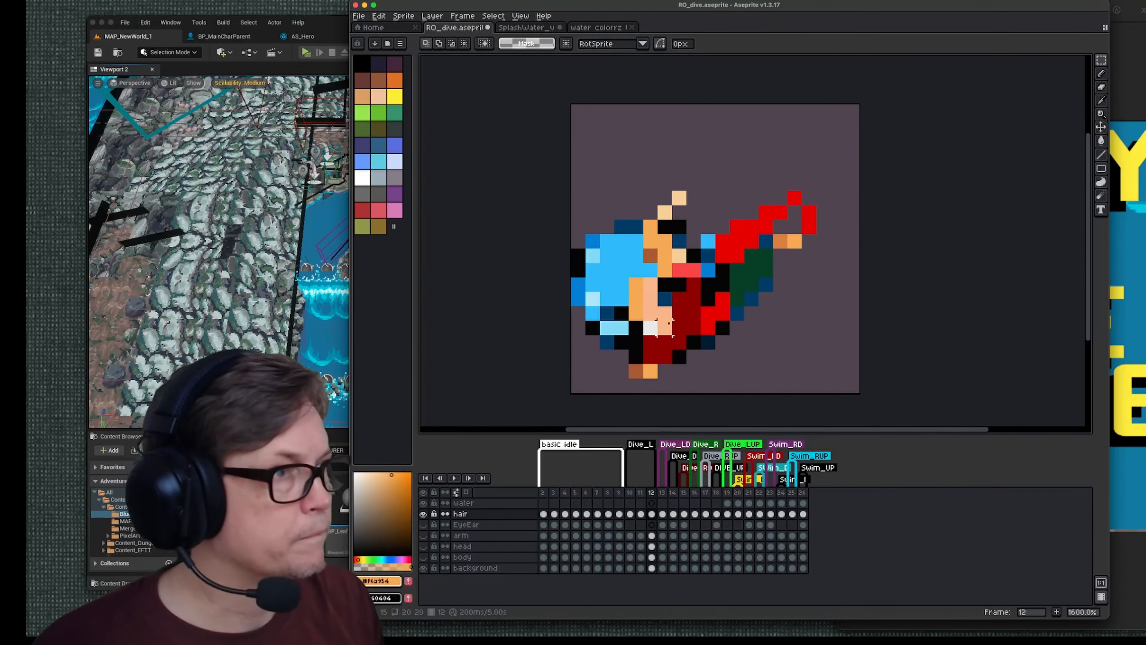
{"action": "key", "text": "Left"}
{"action": "key", "text": "Right"}
Step: Touch up frame 12 with an orange pixel on the face and a red pixel on the shirt's edge
{"action": "left_click", "coordinate": [664, 325], "text": "alt"}
{"action": "key", "text": "Left"}
{"action": "key", "text": "Right"}
{"action": "left_click", "coordinate": [635, 313], "text": "alt"}
{"action": "left_click", "coordinate": [664, 313]}
{"action": "left_click", "coordinate": [708, 326], "text": "alt"}
{"action": "left_click", "coordinate": [694, 328]}
Step: Add frame 13 and redraw the red sash so it trails higher with a curled tip
{"action": "key", "text": "alt+n"}
{"action": "left_click", "coordinate": [766, 198]}
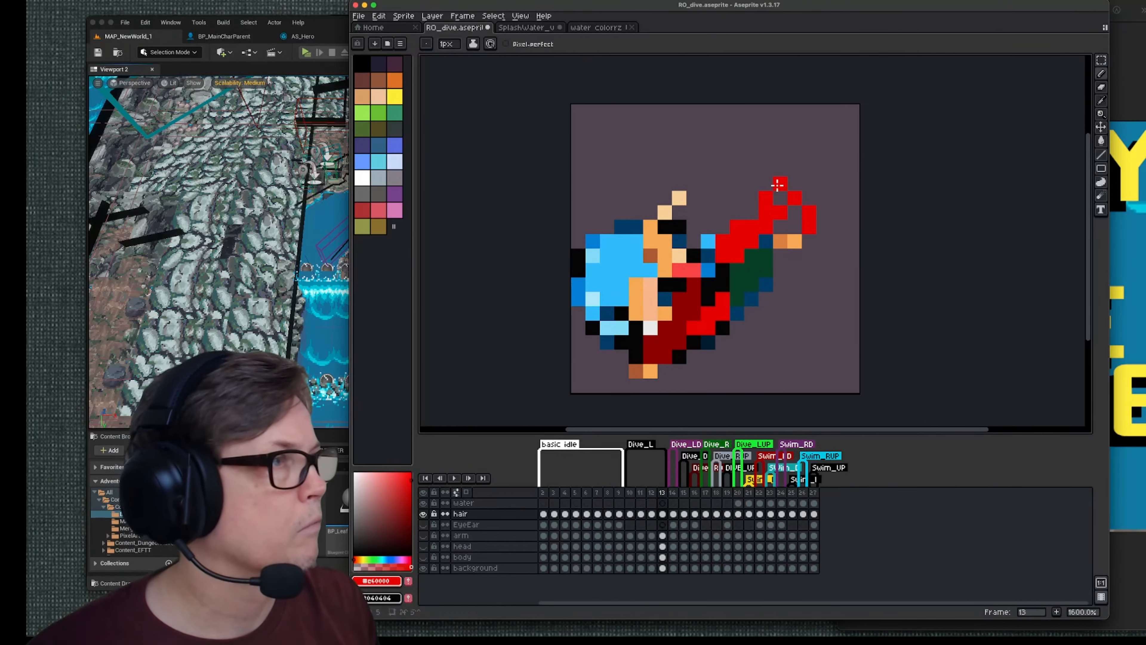
{"action": "key", "text": "Right"}
Step: Redraw the foot pointing upward and extend the dark green trouser leg by one pixel in frame 13
{"action": "left_click", "coordinate": [787, 241], "text": "alt"}
{"action": "key", "text": "v"}
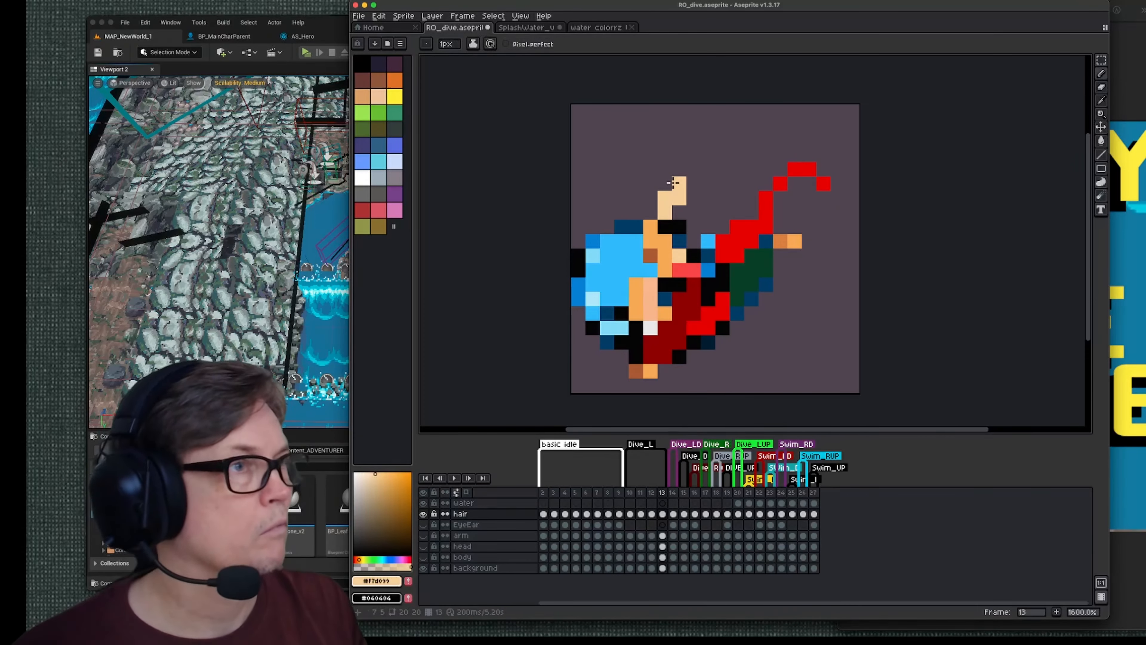
{"action": "left_click", "coordinate": [794, 227]}
{"action": "key", "text": "e"}
{"action": "left_click", "coordinate": [795, 241]}
{"action": "key", "text": "b"}
{"action": "left_click", "coordinate": [766, 262], "text": "alt"}
{"action": "left_click", "coordinate": [780, 255]}
Step: Move the hero one pixel down in frame 13 and add light blue highlights to the hair
{"action": "left_click_drag", "start_coordinate": [630, 356], "coordinate": [630, 371]}
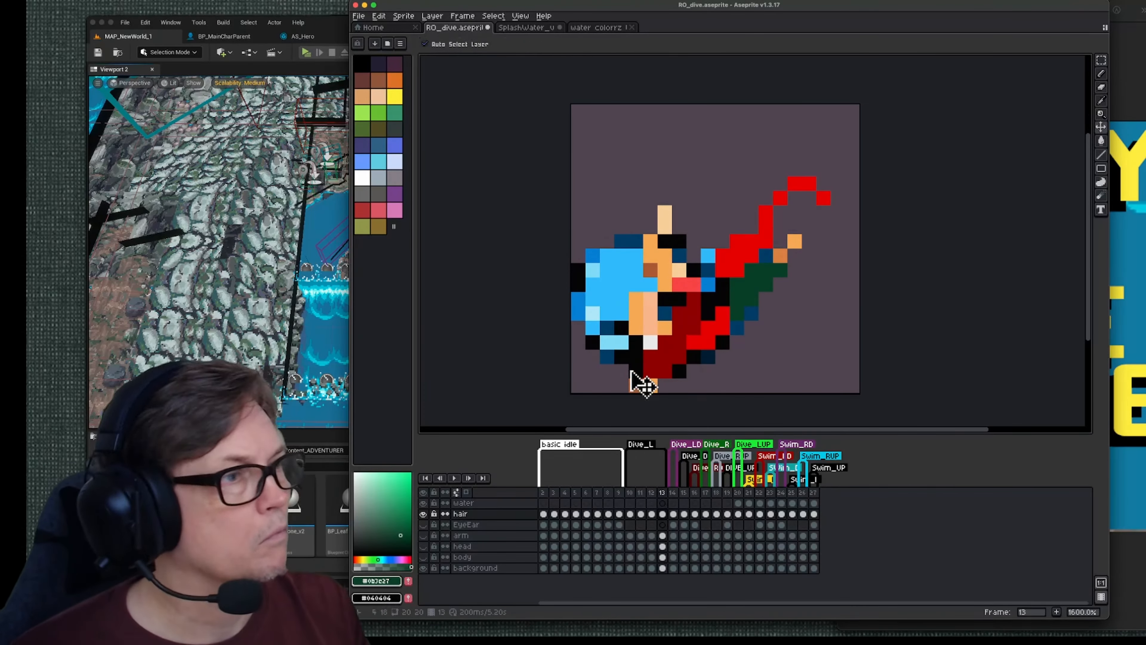
{"action": "key", "text": "m"}
{"action": "key", "text": "b"}
{"action": "left_click", "coordinate": [621, 342]}
{"action": "key", "text": "Left"}
{"action": "left_click", "coordinate": [621, 329], "text": "alt"}
{"action": "key", "text": "Right"}
{"action": "left_click", "coordinate": [636, 254]}
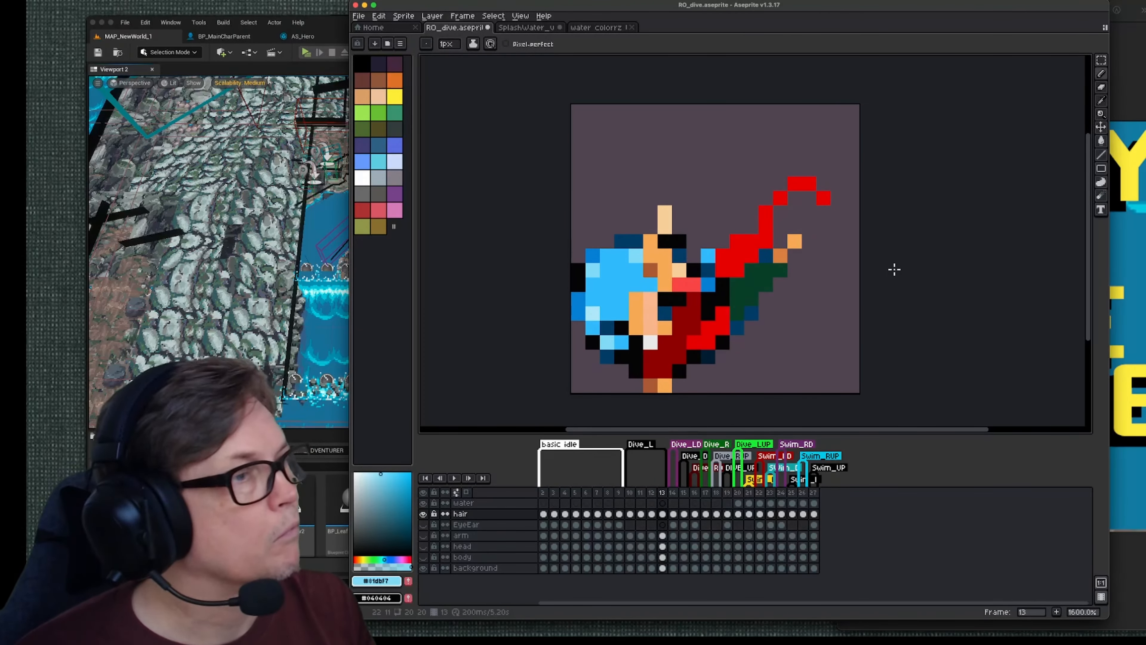
Step: Lower the hero by another pixel in frame 13 and compare the position with frame 12
{"action": "key", "text": "v"}
{"action": "left_click_drag", "start_coordinate": [682, 342], "coordinate": [671, 356]}
{"action": "key", "text": "Left"}
{"action": "key", "text": "Right"}
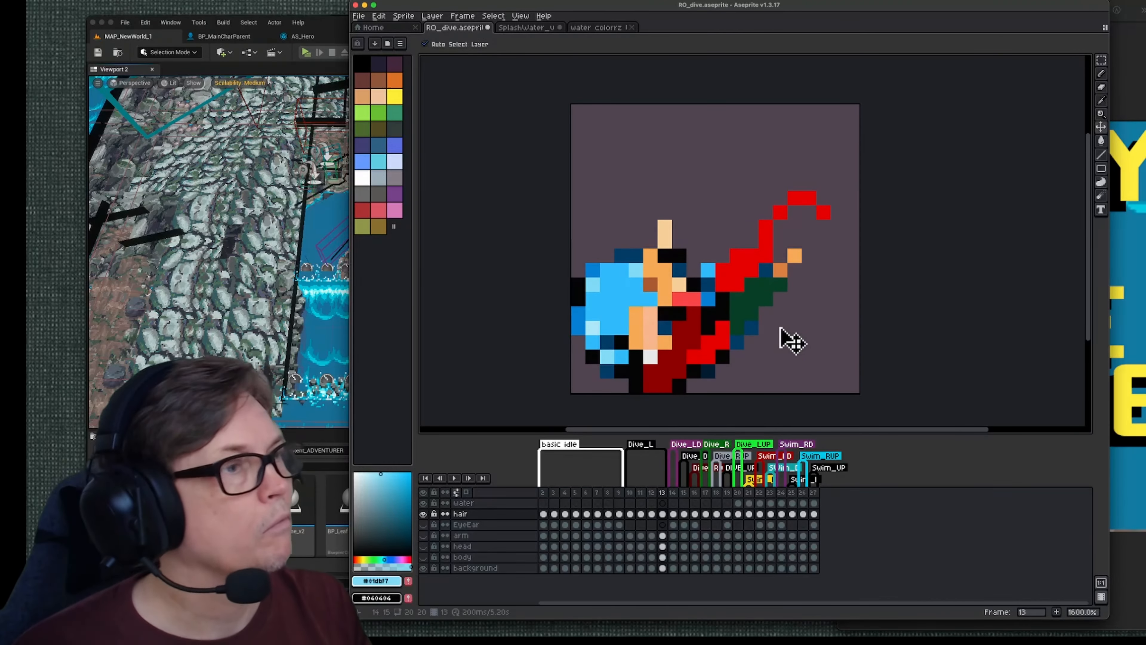
{"action": "key", "text": "Left"}
{"action": "key", "text": "Right"}
Step: Add frame 14 and shift the selected legs and sash up and closer to the head
{"action": "key", "text": "alt+n"}
{"action": "key", "text": "m"}
{"action": "left_click_drag", "start_coordinate": [692, 387], "coordinate": [784, 138]}
{"action": "left_click", "coordinate": [865, 285]}
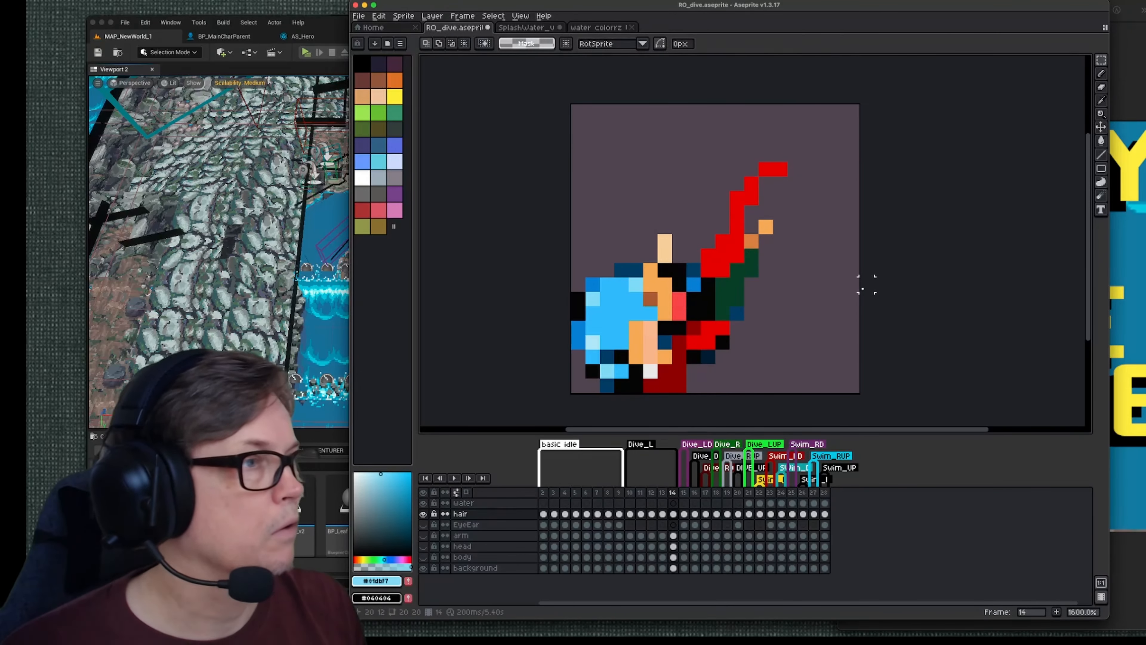
Step: Repaint frame 14's lower body with dark blue underside pixels, a darker orange heel and dark green trouser pixels
{"action": "key", "text": "b"}
{"action": "left_click", "coordinate": [714, 360], "text": "alt"}
{"action": "left_click_drag", "start_coordinate": [693, 371], "coordinate": [679, 386]}
{"action": "left_click", "coordinate": [752, 241], "text": "alt"}
{"action": "left_click", "coordinate": [766, 241]}
{"action": "left_click", "coordinate": [751, 257], "text": "alt"}
{"action": "left_click_drag", "start_coordinate": [708, 313], "coordinate": [708, 327]}
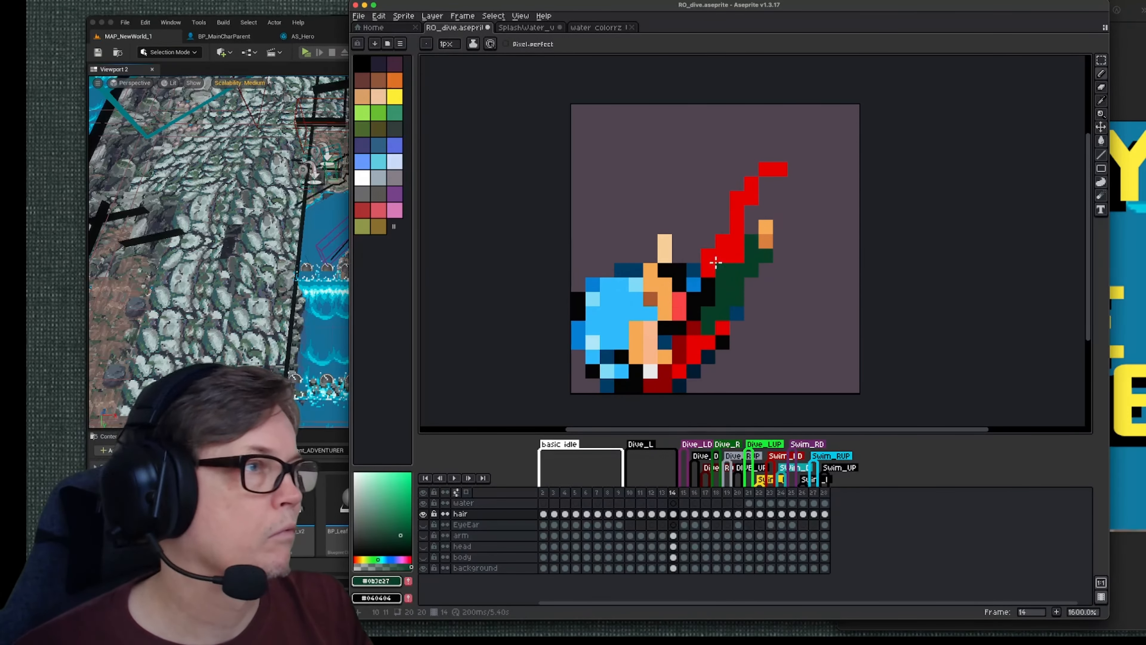
Step: Redraw the tip of the red sash in frame 14 so it curls back to the left
{"action": "left_click", "coordinate": [715, 264], "text": "alt"}
{"action": "left_click_drag", "start_coordinate": [737, 169], "coordinate": [722, 154]}
{"action": "key", "text": "e"}
Step: Redraw the ear in frame 14 leaning left, with an orange base and a light skin-toned tip
{"action": "key", "text": "b"}
{"action": "left_click", "coordinate": [650, 285], "text": "alt"}
{"action": "left_click", "coordinate": [636, 256]}
{"action": "left_click", "coordinate": [665, 248], "text": "alt"}
{"action": "left_click", "coordinate": [621, 241]}
{"action": "left_click_drag", "start_coordinate": [665, 241], "coordinate": [664, 256]}
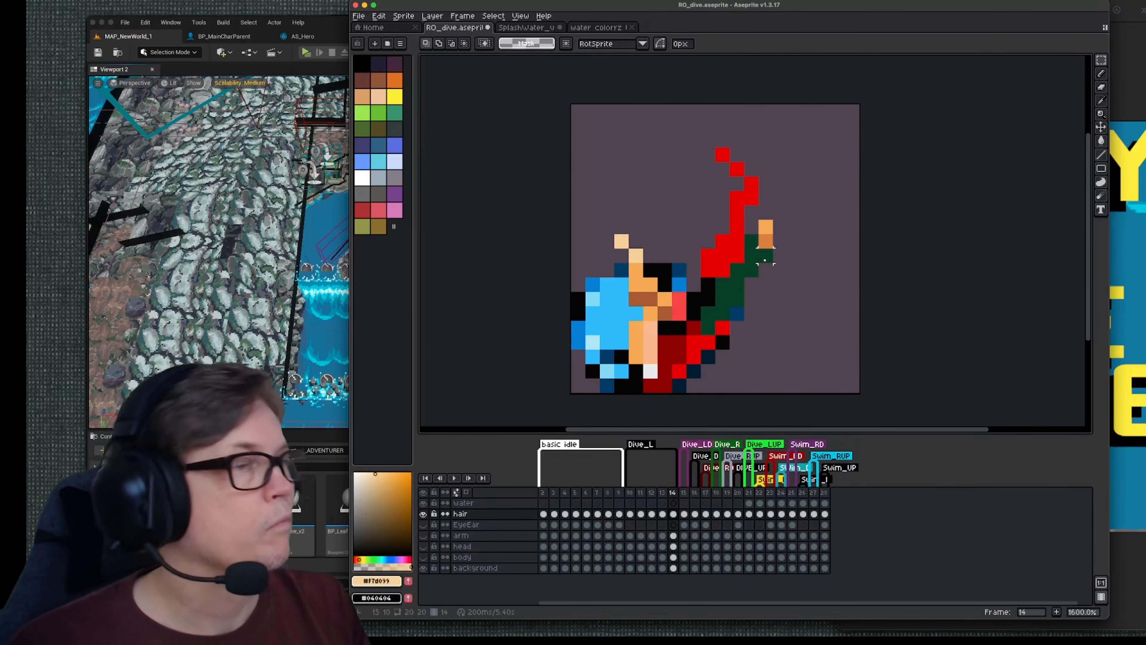
Step: Extend the red at the shoulder by one pixel in frame 14, using the red sampled from frame 12
{"action": "left_click", "coordinate": [736, 255], "text": "alt"}
{"action": "key", "text": "Left"}
{"action": "key", "text": "Left"}
{"action": "left_click", "coordinate": [708, 270], "text": "alt"}
{"action": "key", "text": "Right"}
{"action": "key", "text": "Right"}
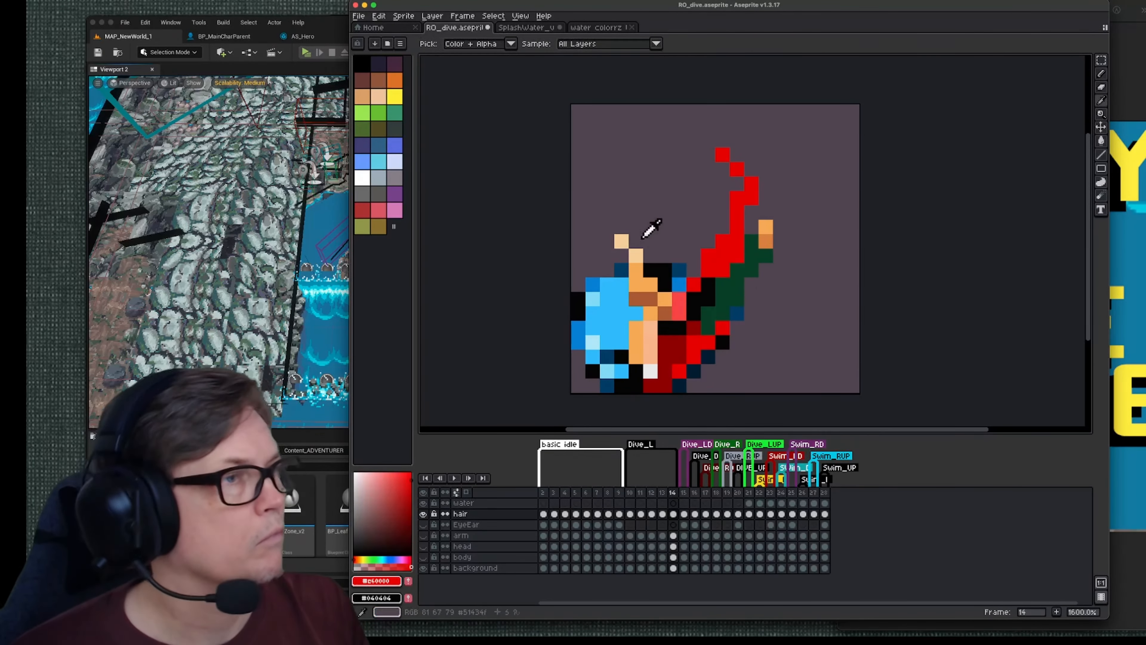
Step: Rework the dark hair edge beside the ear in frame 14, using colours sampled from frame 13
{"action": "key", "text": "Left"}
{"action": "left_click", "coordinate": [708, 299], "text": "alt"}
{"action": "key", "text": "Right"}
{"action": "key", "text": "e"}
{"action": "key", "text": "Left"}
{"action": "key", "text": "b"}
{"action": "left_click", "coordinate": [651, 270], "text": "alt"}
{"action": "key", "text": "Right"}
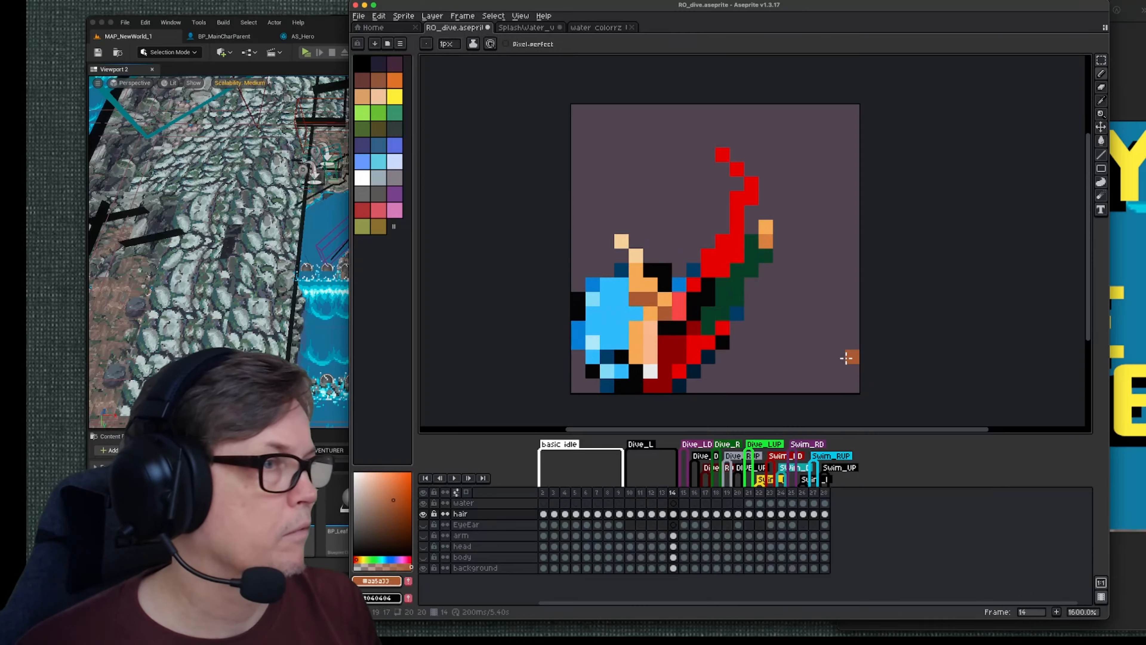
Step: Add light blue highlights to the hair in frame 14 and in the earlier dive frames
{"action": "left_click", "coordinate": [592, 299], "text": "alt"}
{"action": "left_click", "coordinate": [621, 285]}
{"action": "key", "text": "Left"}
{"action": "key", "text": "Right"}
{"action": "key", "text": "Left"}
{"action": "key", "text": "Right"}
{"action": "key", "text": "Left"}
{"action": "key", "text": "Left"}
Step: Move the whole hero three pixels down in frame 14
{"action": "key", "text": "v"}
{"action": "key", "text": "Right"}
{"action": "key", "text": "Right"}
{"action": "left_click_drag", "start_coordinate": [901, 312], "coordinate": [900, 355]}
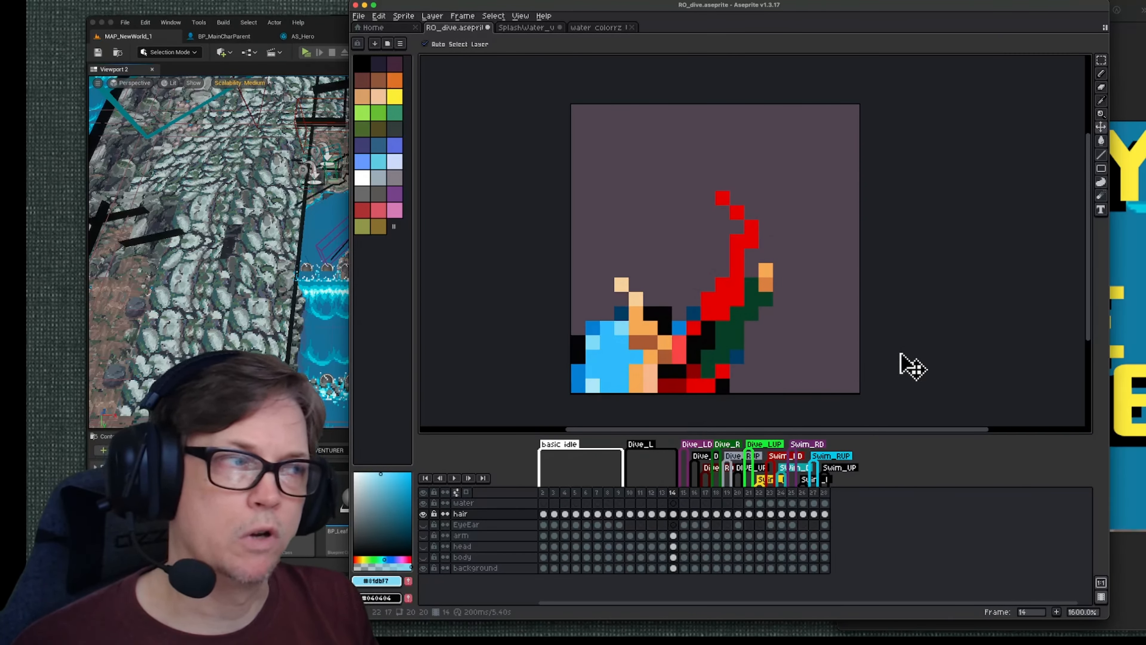
Step: Compare the hero's dive poses across frames 11 to 14
{"action": "key", "text": "Left"}
{"action": "key", "text": "Left"}
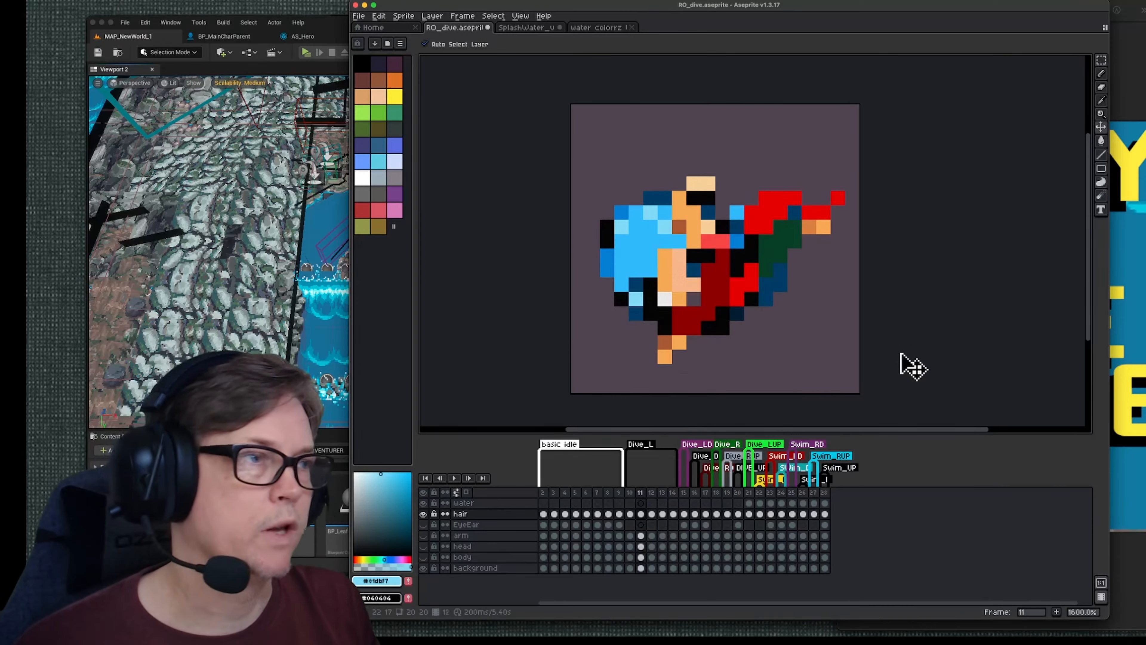
{"action": "key", "text": "Right"}
{"action": "key", "text": "Right"}
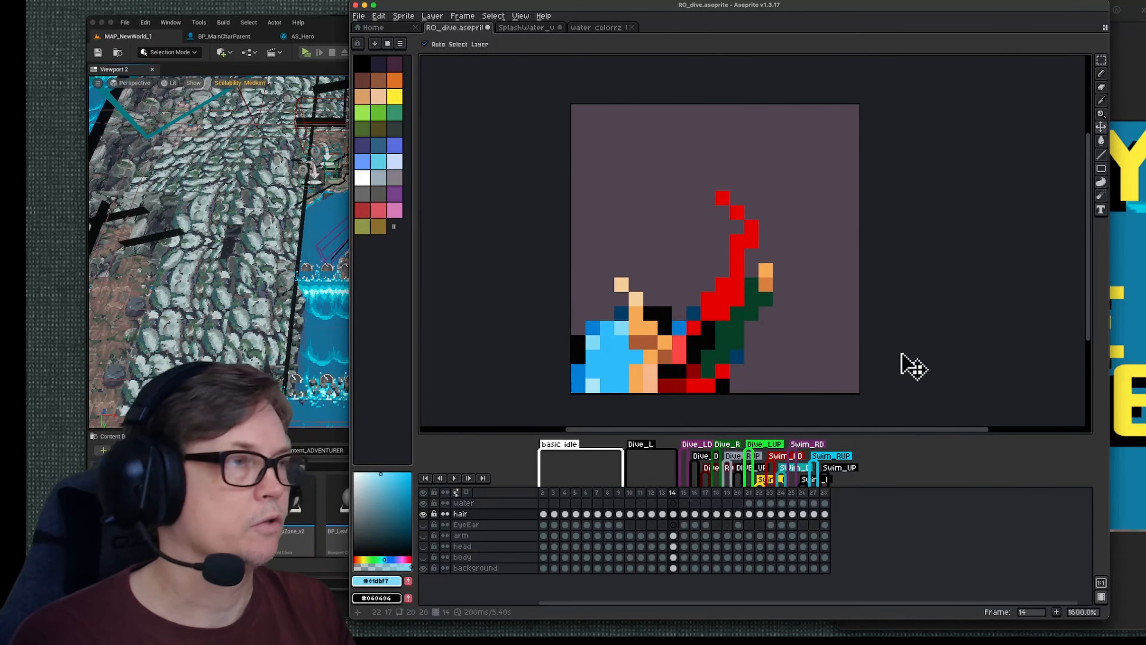
{"action": "key", "text": "Left"}
{"action": "key", "text": "Left"}
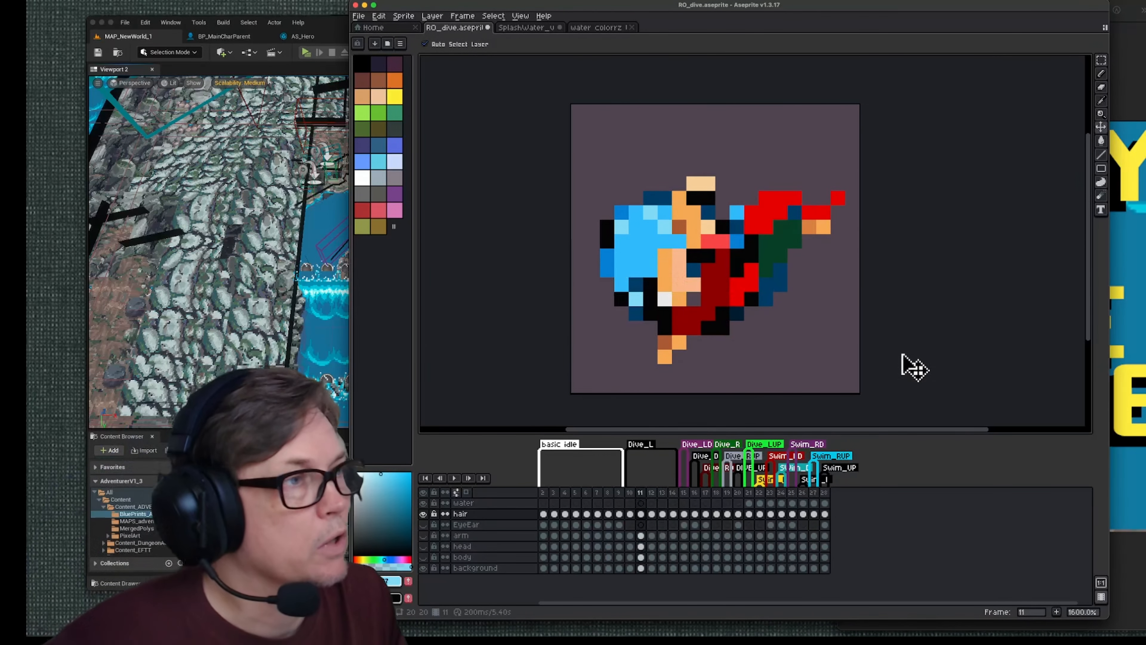
{"action": "key", "text": "Right"}
{"action": "key", "text": "Right"}
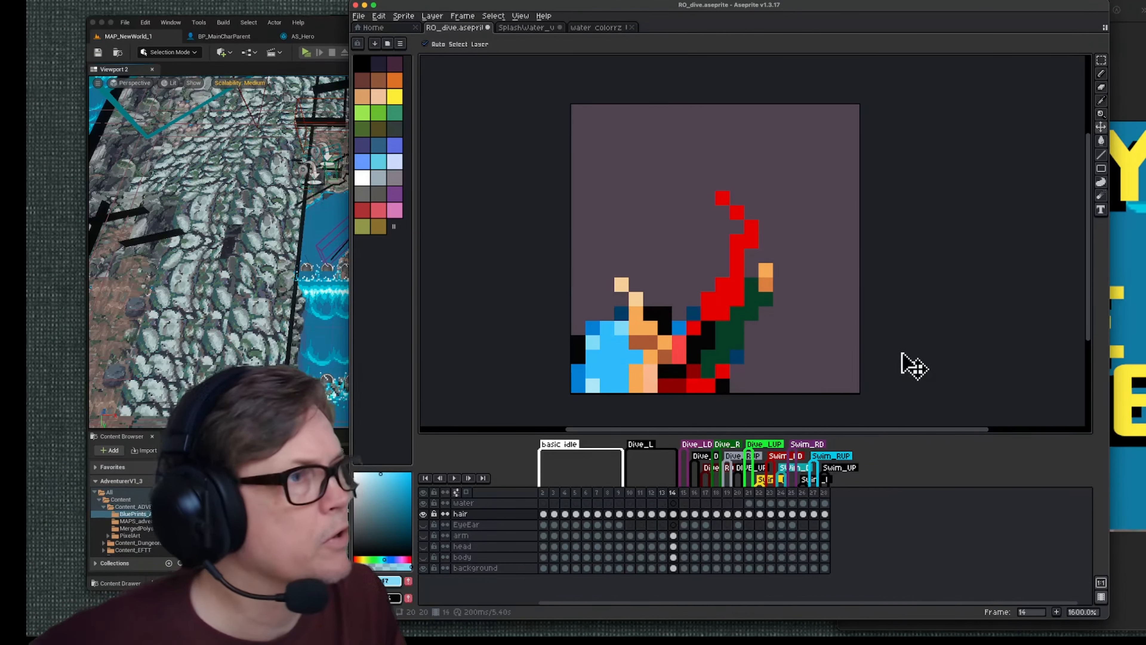
Step: Step back through the frames to frame 6 and forward again to frame 14 to review the whole dive sequence
{"action": "key", "text": "Left"}
{"action": "key", "text": "Left"}
{"action": "key", "text": "Left"}
{"action": "key", "text": "Left"}
{"action": "key", "text": "Left"}
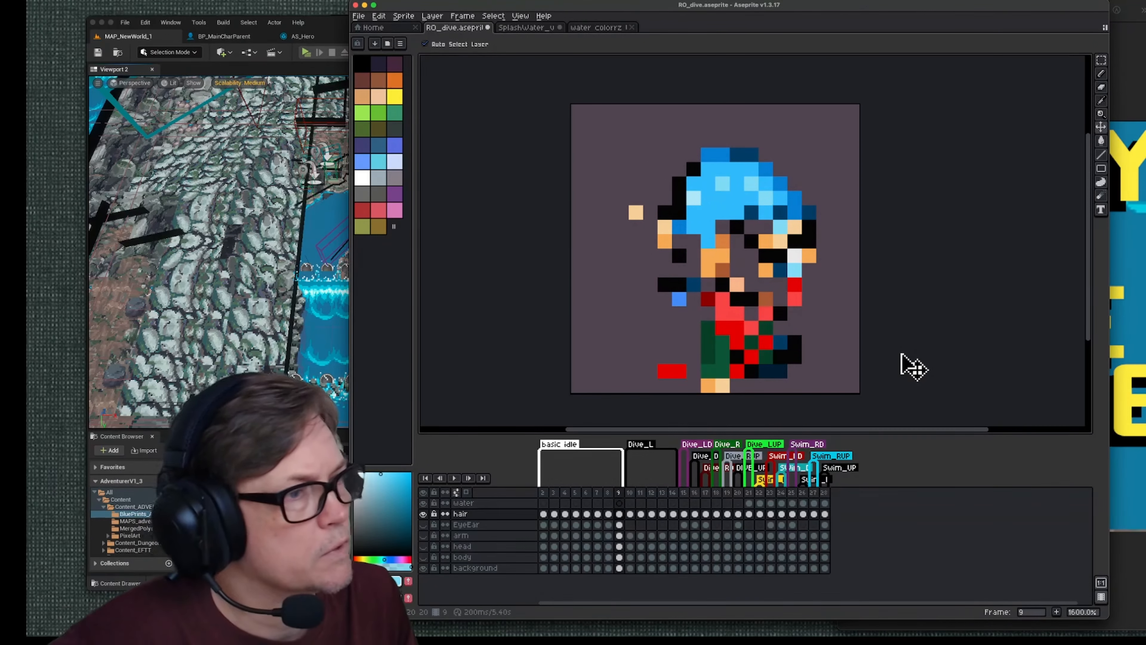
{"action": "key", "text": "Left"}
{"action": "key", "text": "Left"}
{"action": "key", "text": "Left"}
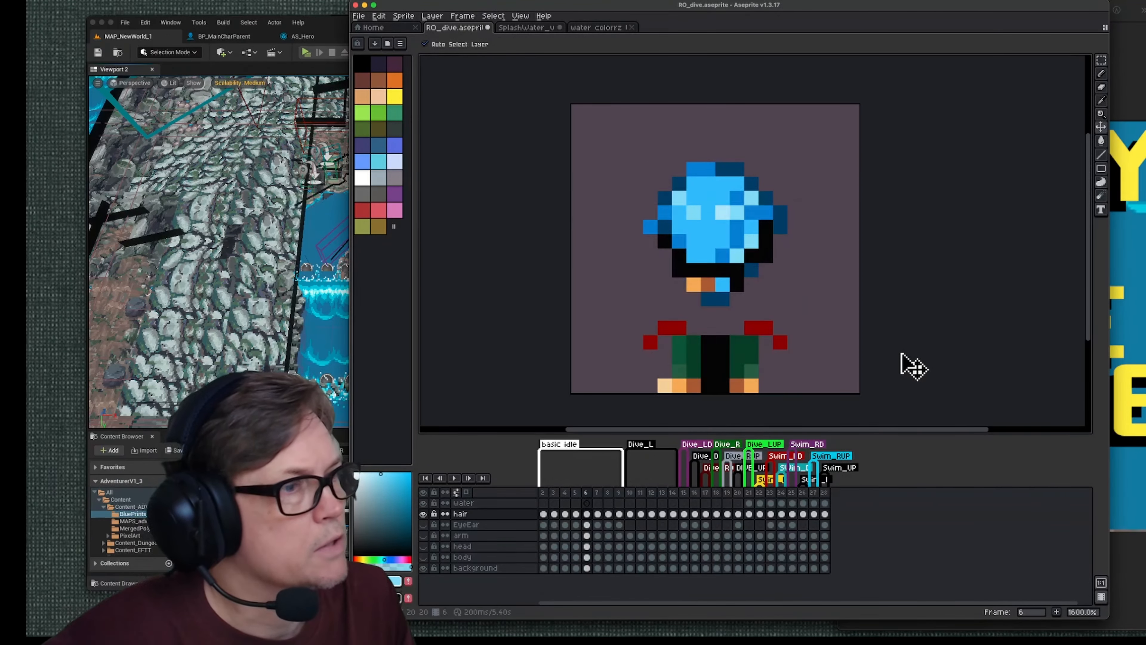
{"action": "key", "text": "Right"}
{"action": "key", "text": "Right"}
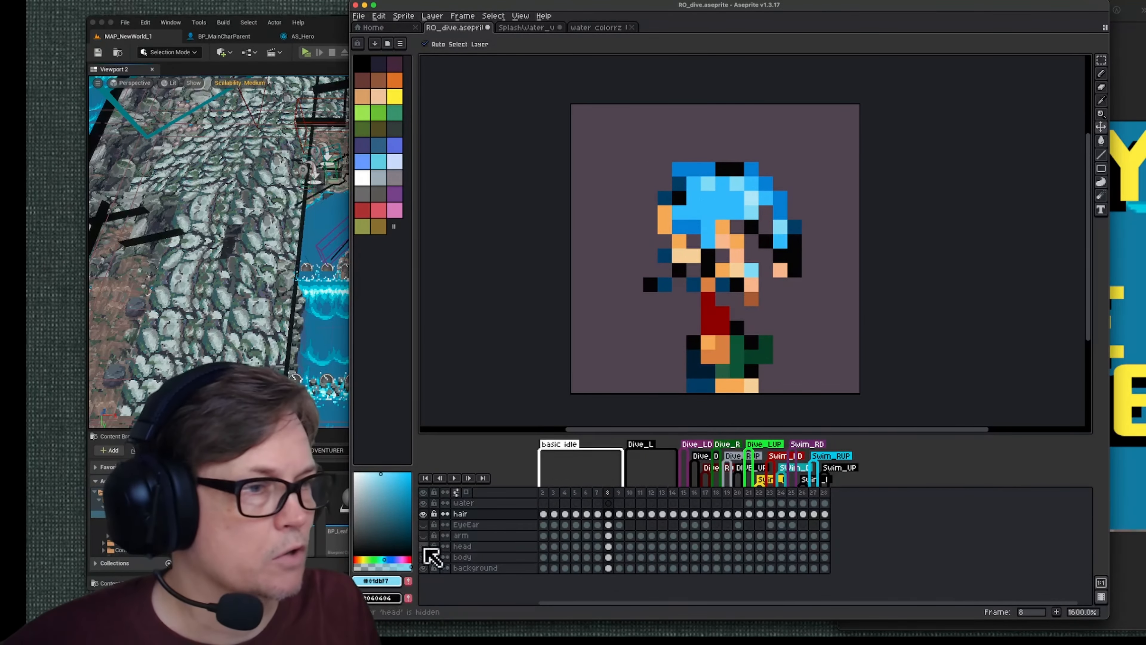
{"action": "key", "text": "Right"}
{"action": "key", "text": "Right"}
{"action": "key", "text": "Right"}
{"action": "key", "text": "Right"}
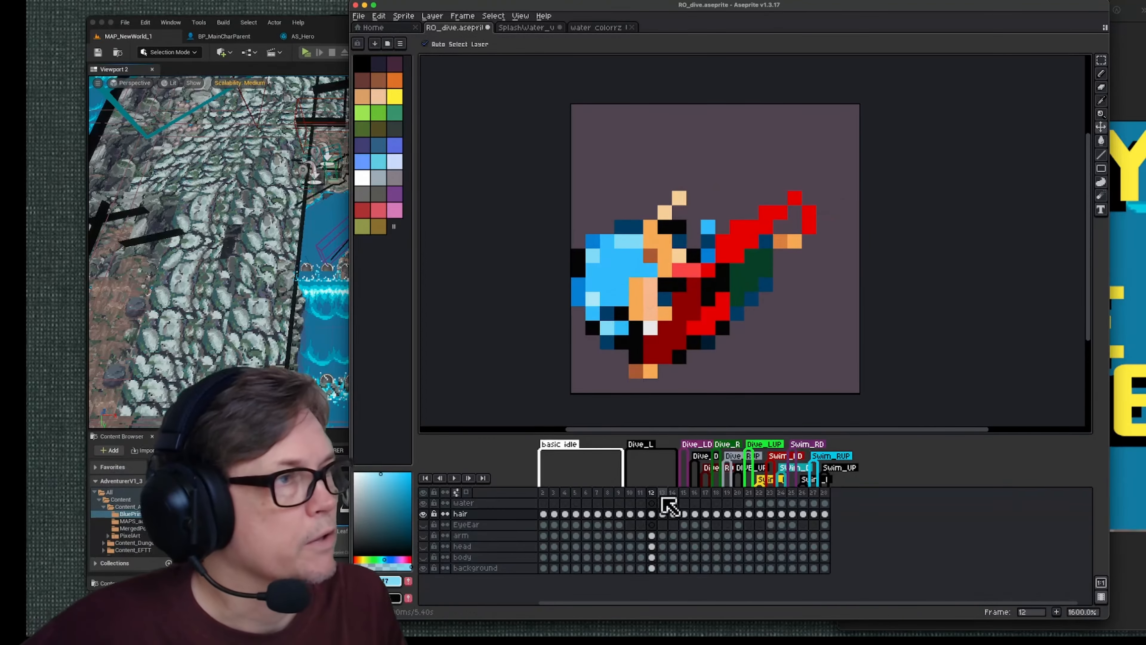
{"action": "key", "text": "Right"}
{"action": "key", "text": "Right"}
{"action": "key", "text": "Left"}
{"action": "key", "text": "Right"}
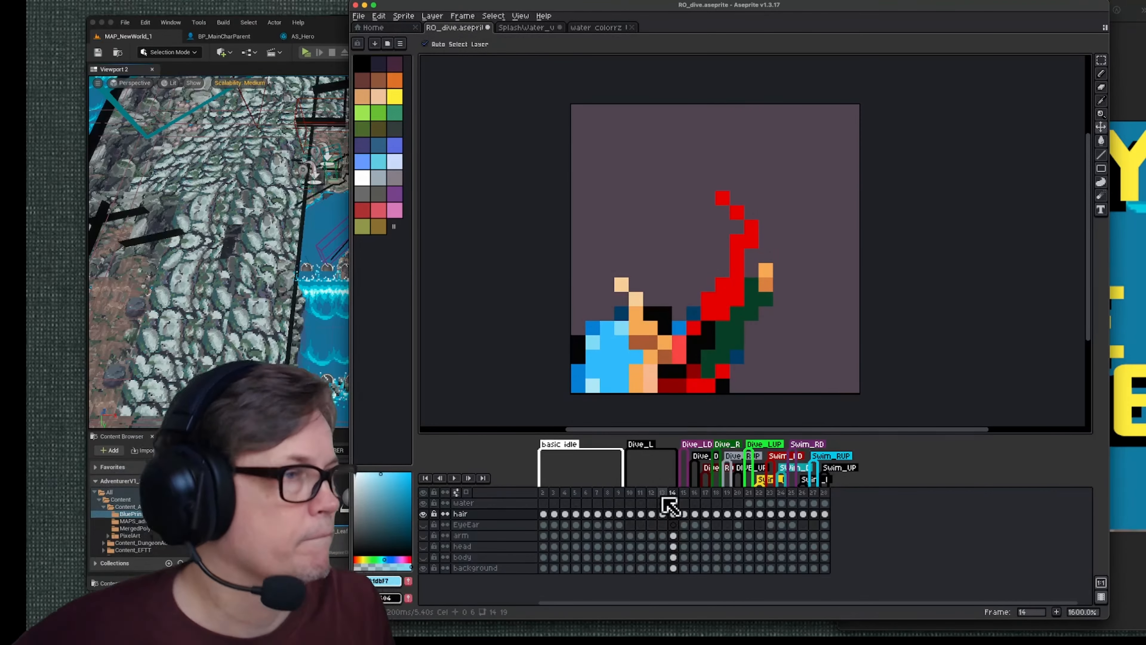
Step: Insert a new frame after frame 14 and redraw the hero's red scarf tail and dark blue leg pixels
{"action": "right_click", "coordinate": [672, 492]}
{"action": "left_click", "coordinate": [691, 513]}
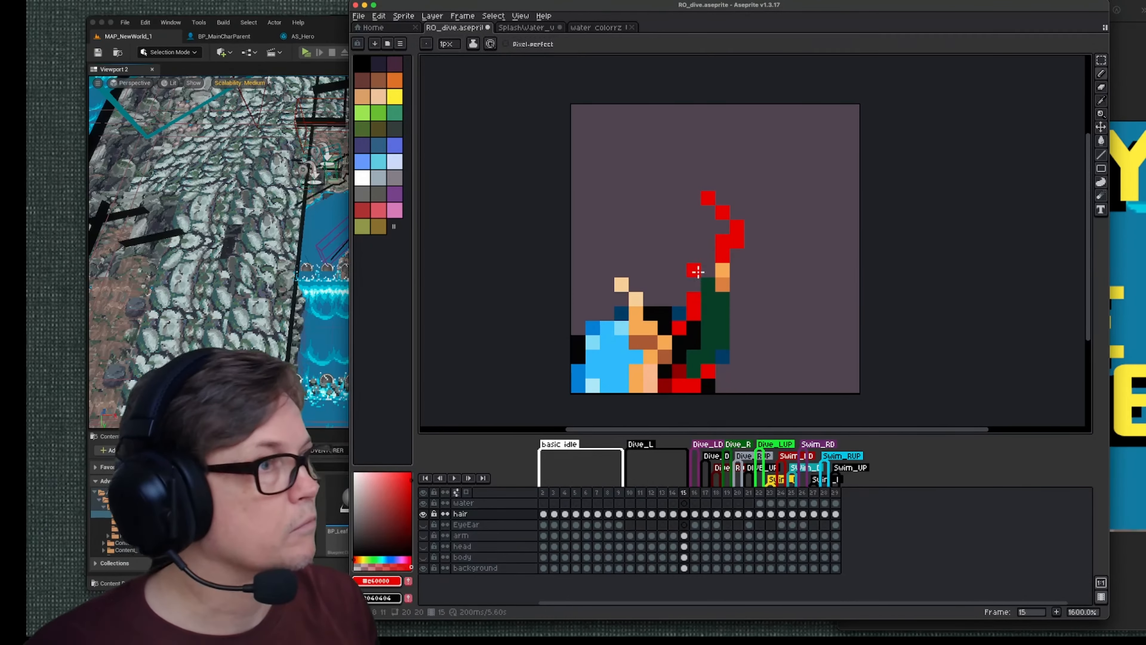
{"action": "left_click_drag", "start_coordinate": [699, 272], "coordinate": [665, 256]}
{"action": "left_click", "coordinate": [722, 357], "text": "alt"}
{"action": "left_click_drag", "start_coordinate": [737, 314], "coordinate": [737, 328]}
{"action": "left_click_drag", "start_coordinate": [722, 248], "coordinate": [708, 197]}
Step: Extend the raised hand outward in a light skin tone, move the hero three pixels down in frame 15, and play the animation
{"action": "left_click", "coordinate": [635, 298], "text": "alt"}
{"action": "left_click_drag", "start_coordinate": [622, 298], "coordinate": [607, 285]}
{"action": "key", "text": "v"}
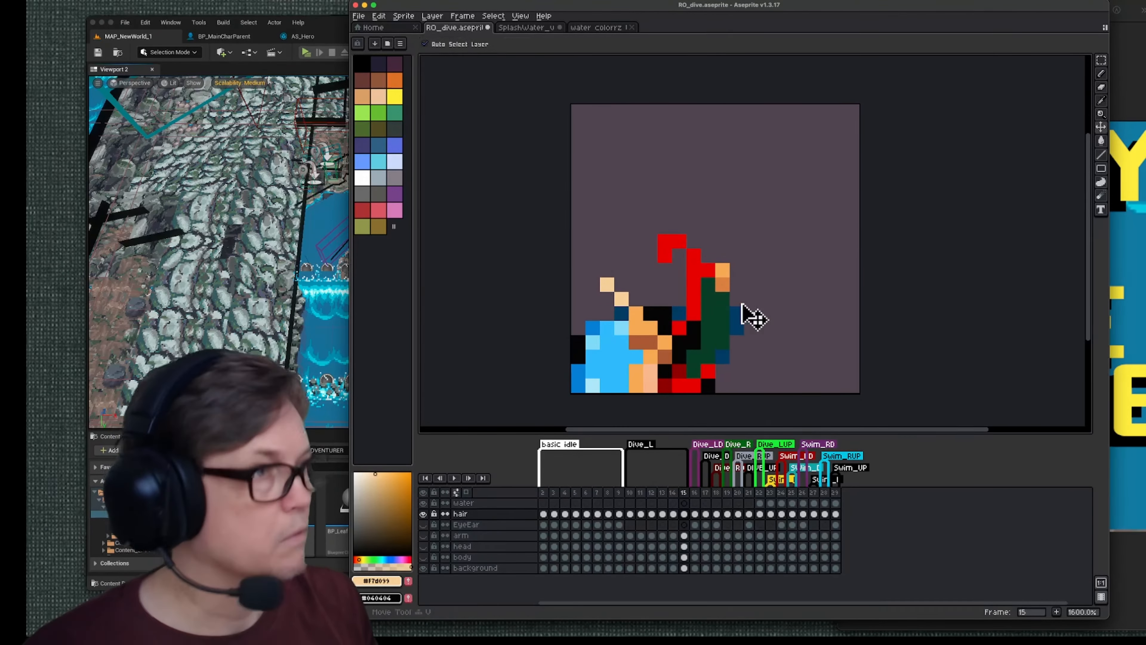
{"action": "left_click_drag", "start_coordinate": [749, 312], "coordinate": [750, 355]}
{"action": "key", "text": "Return"}
{"action": "key", "text": "b"}
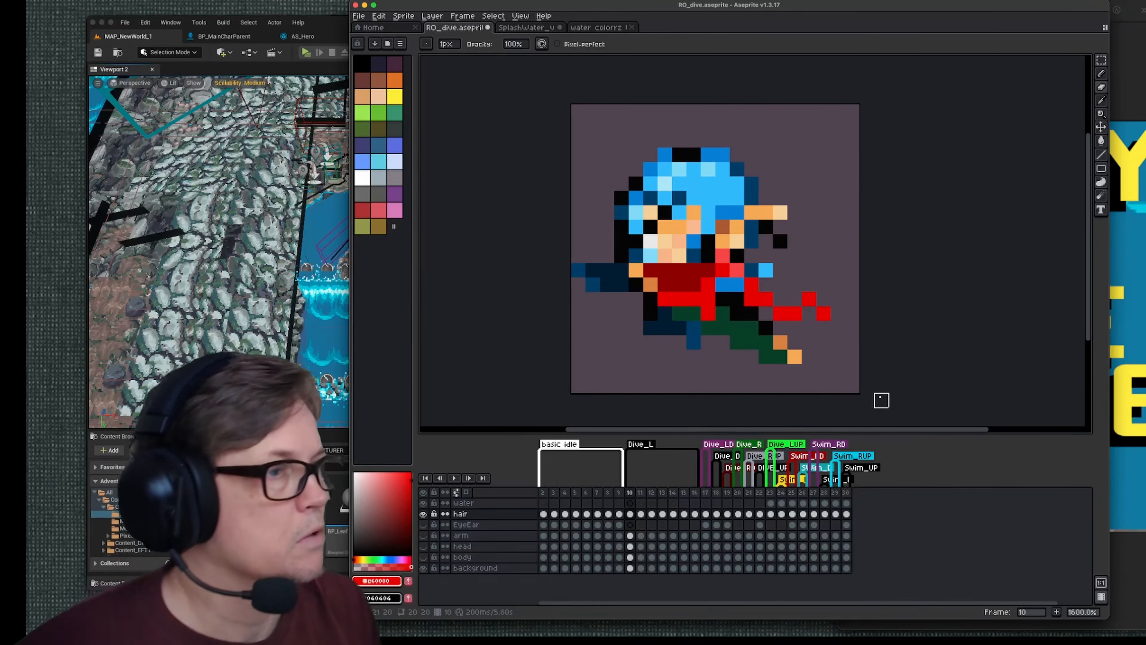
{"action": "key", "text": "Return"}
Step: Insert a new in-between frame at frame 10 and bend the red scarf tail downward
{"action": "right_click", "coordinate": [637, 501]}
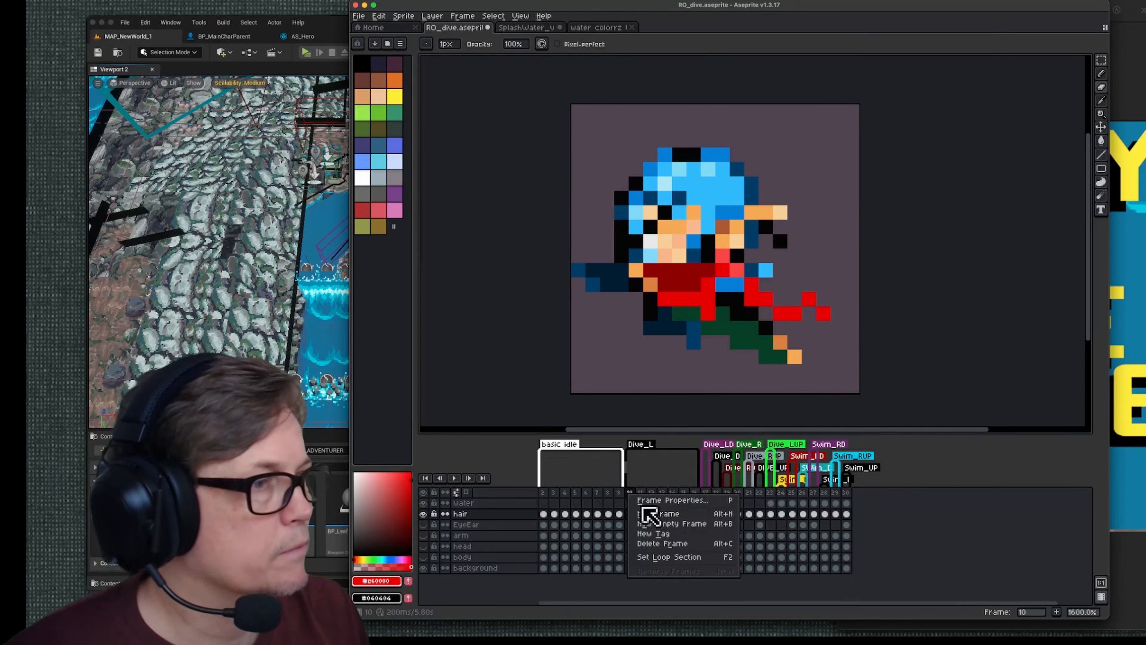
{"action": "left_click", "coordinate": [647, 519]}
{"action": "left_click", "coordinate": [630, 514]}
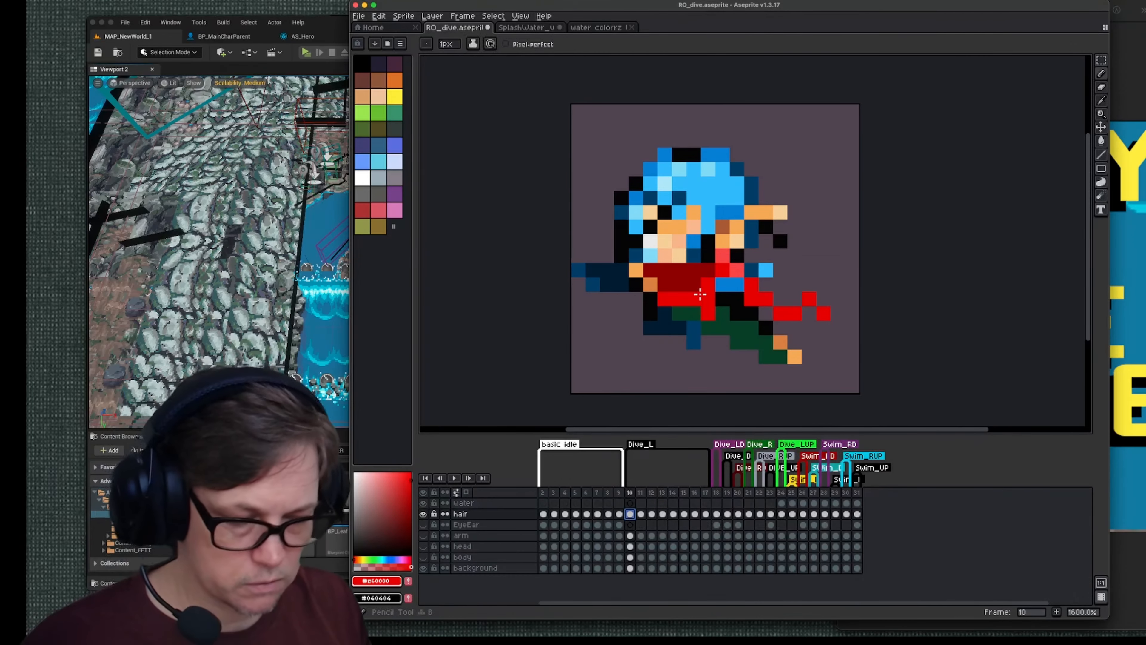
{"action": "left_click", "coordinate": [824, 343]}
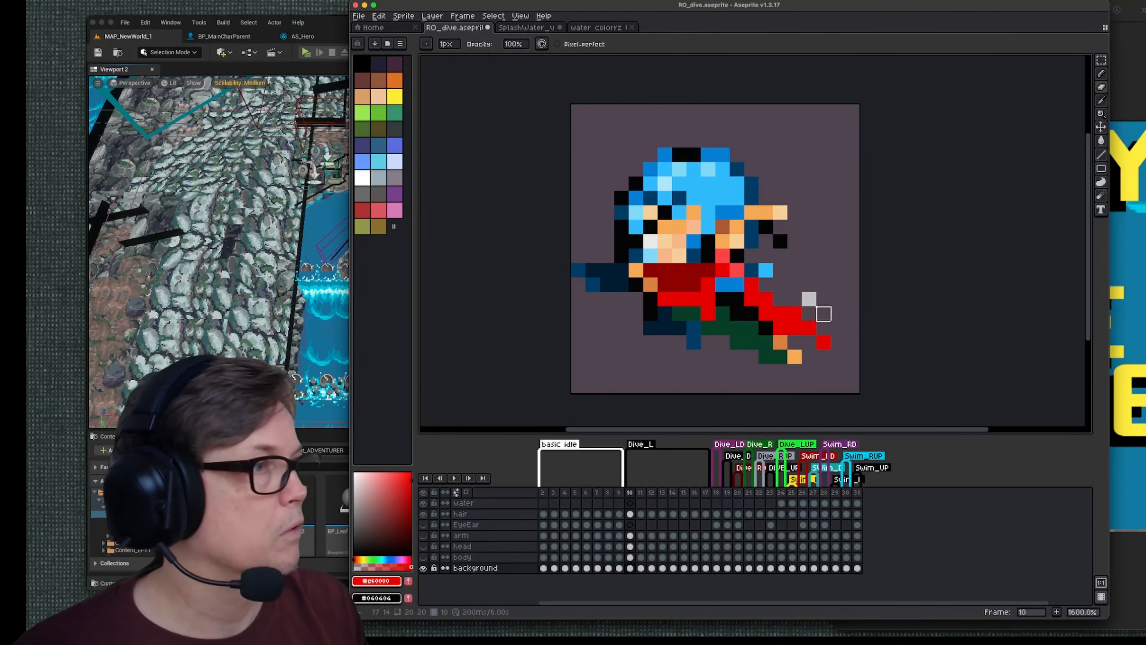
{"action": "key", "text": "b"}
{"action": "left_click", "coordinate": [824, 315], "text": "alt"}
{"action": "left_click", "coordinate": [809, 299]}
Step: Redraw the hero's dark green lower leg and skin-toned foot one pixel lower in frame 10
{"action": "left_click", "coordinate": [773, 340], "text": "alt"}
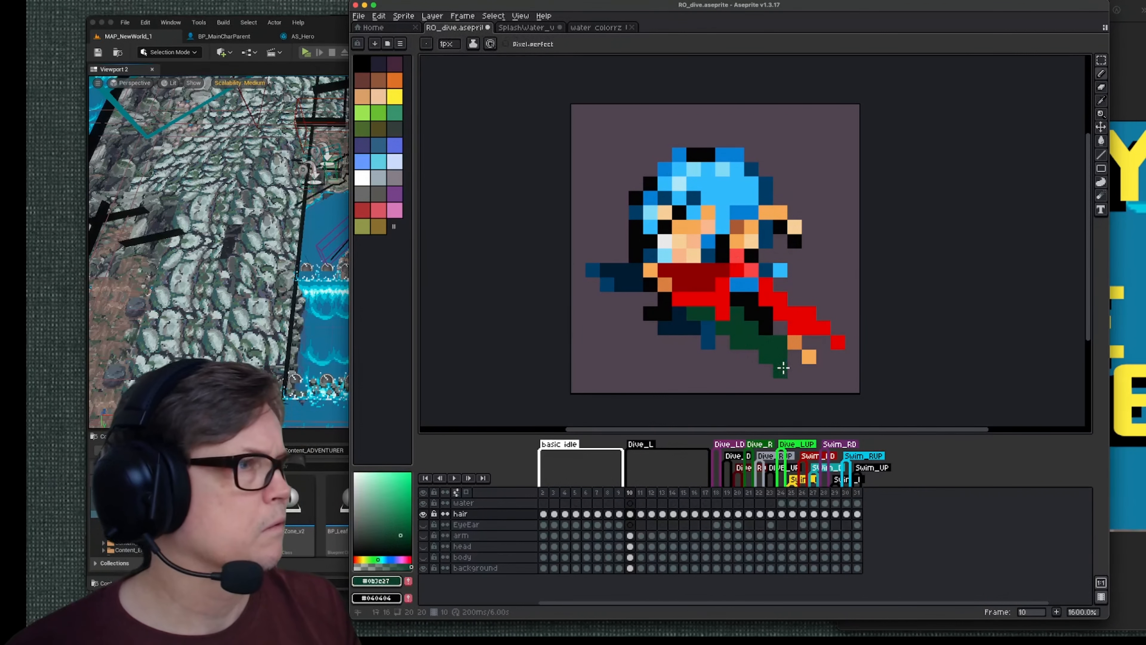
{"action": "key", "text": "alt"}
{"action": "left_click", "coordinate": [795, 343], "text": "alt"}
{"action": "left_click", "coordinate": [796, 356]}
{"action": "left_click", "coordinate": [808, 356], "text": "alt"}
{"action": "left_click", "coordinate": [809, 370]}
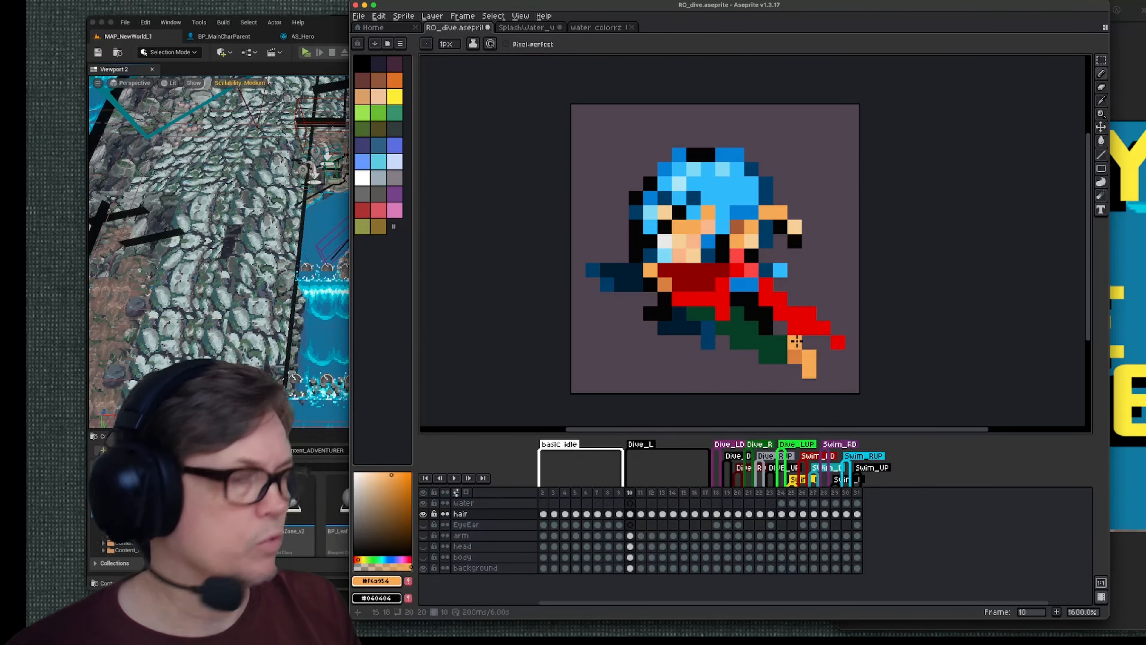
{"action": "key", "text": "e"}
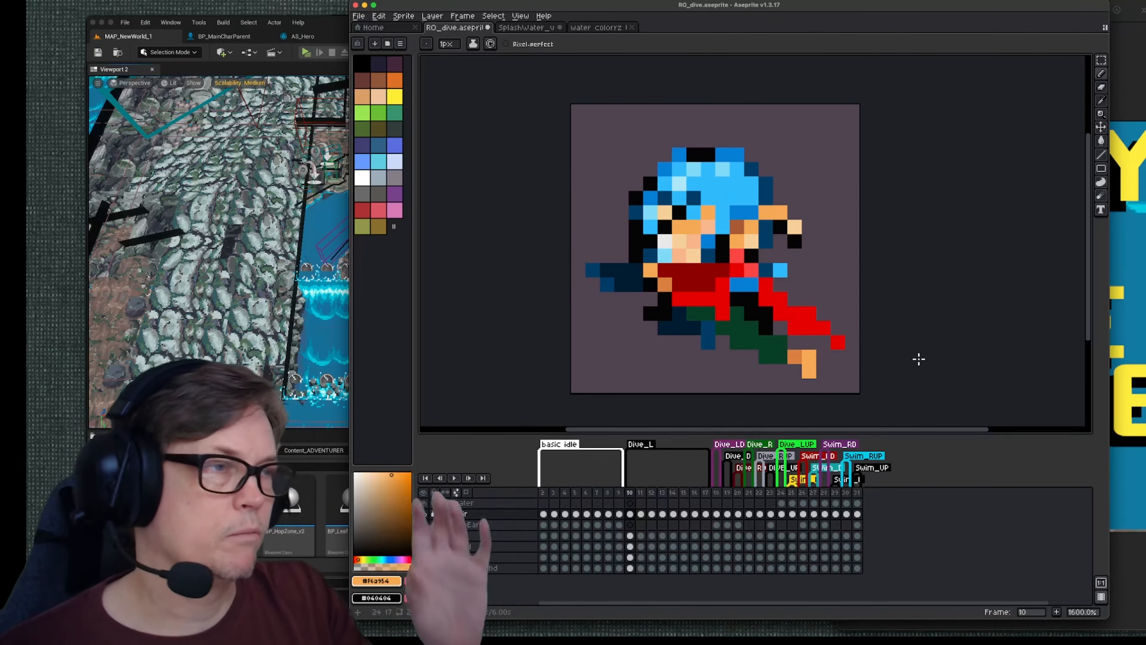
Step: Extend the dark blue leg downward in frame 10 and erase the black outline pixels behind it
{"action": "left_click", "coordinate": [679, 328], "text": "alt"}
{"action": "left_click", "coordinate": [707, 327]}
{"action": "key", "text": "e"}
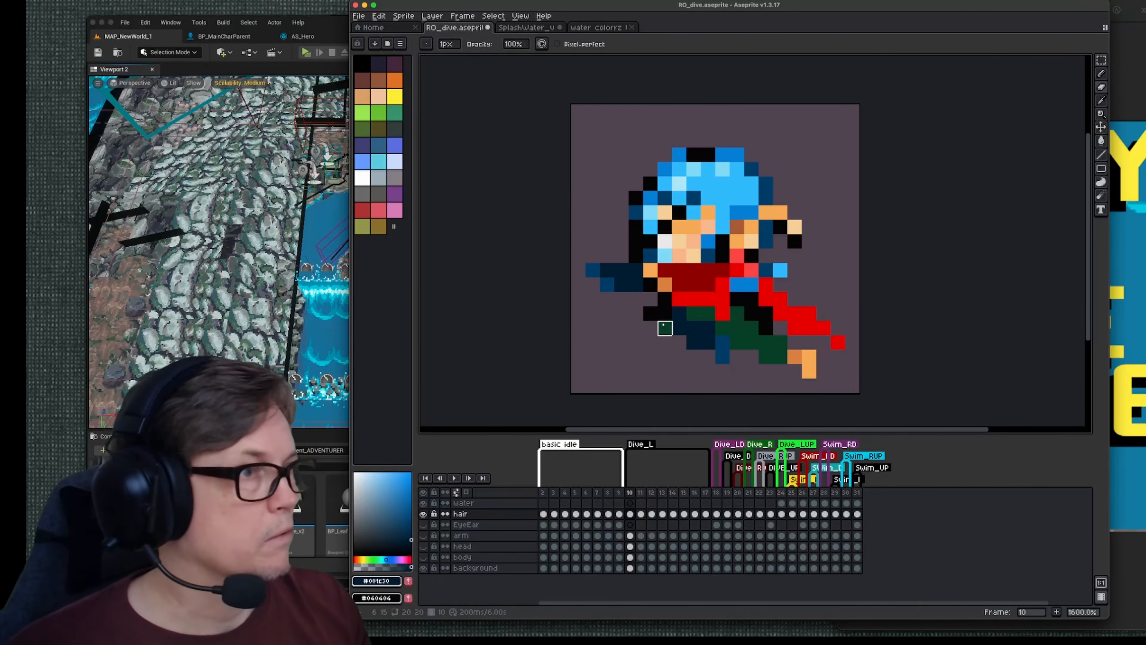
{"action": "mouse_move", "coordinate": [665, 327]}
{"action": "left_mouse_down"}
{"action": "mouse_move", "coordinate": [653, 314]}
{"action": "mouse_move", "coordinate": [664, 327]}
{"action": "left_mouse_up"}
{"action": "left_click", "coordinate": [631, 323], "text": "super"}
{"action": "left_click", "coordinate": [632, 323], "text": "alt"}
{"action": "key", "text": "Right"}
{"action": "key", "text": "Left"}
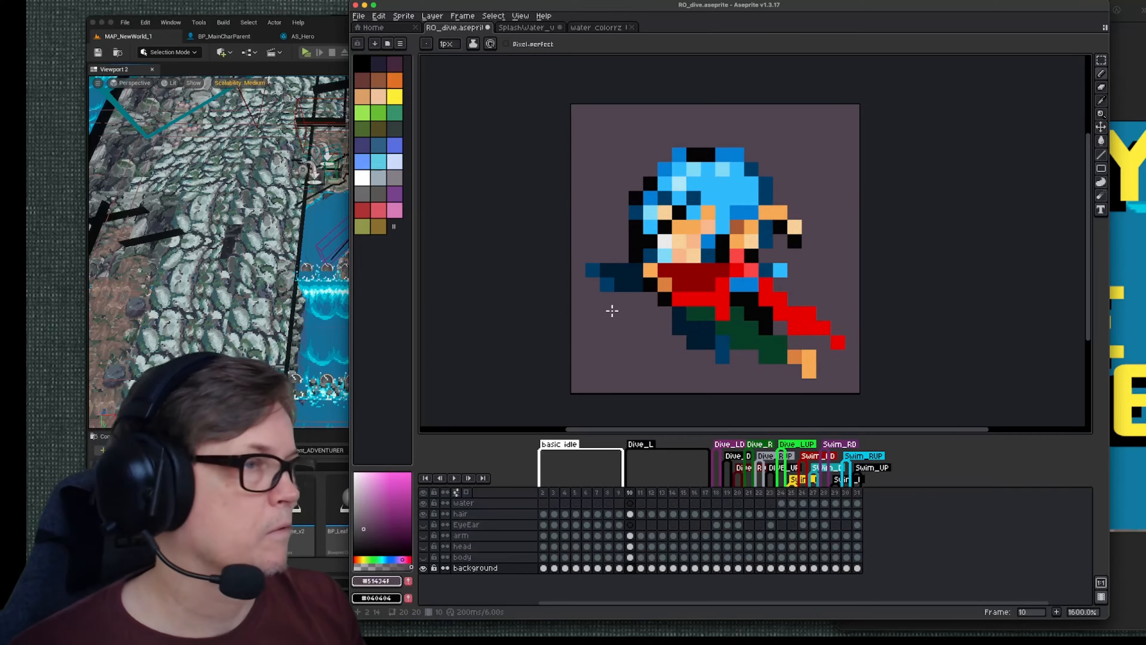
Step: Pull the tip of the outstretched dark blue arm one pixel toward the body in frame 10
{"action": "left_click", "coordinate": [607, 284], "text": "super"}
{"action": "left_click", "coordinate": [607, 285], "text": "alt"}
{"action": "mouse_move", "coordinate": [621, 284]}
{"action": "left_mouse_down"}
{"action": "mouse_move", "coordinate": [607, 270]}
{"action": "mouse_move", "coordinate": [606, 284]}
{"action": "left_mouse_up"}
{"action": "key", "text": "e"}
{"action": "left_click", "coordinate": [645, 322], "text": "super"}
{"action": "left_click", "coordinate": [644, 323], "text": "alt"}
Step: Repaint the chin and collar in frame 10 with skin tones, a brown shadow and dark red scarf pixels
{"action": "left_click", "coordinate": [683, 257], "text": "alt"}
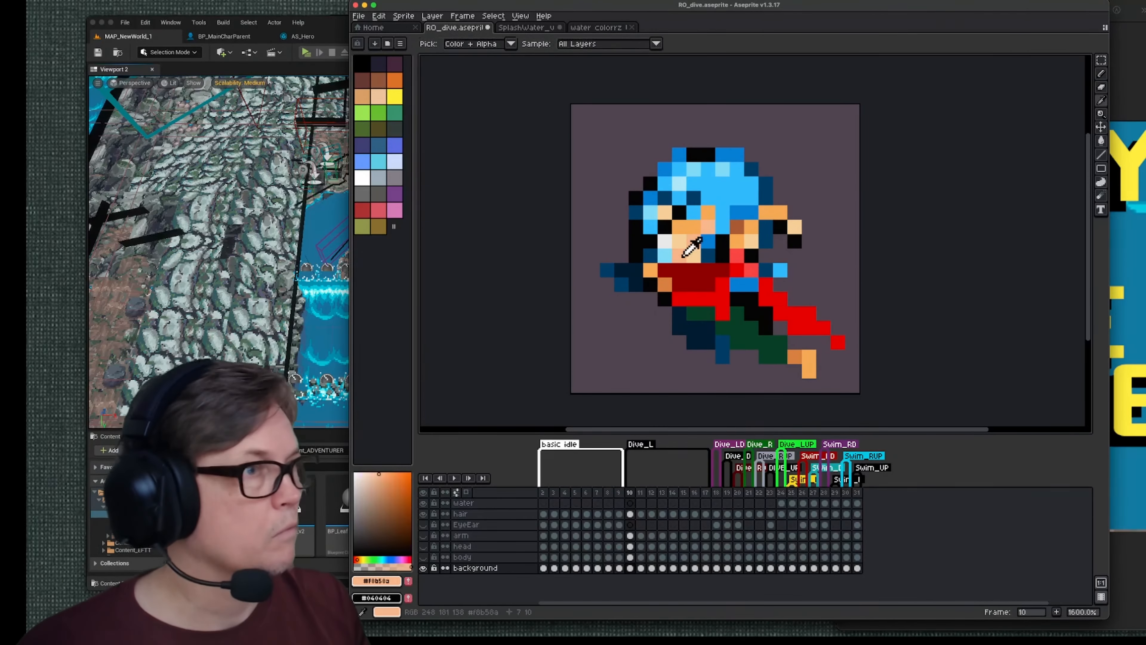
{"action": "left_click", "coordinate": [682, 258], "text": "super"}
{"action": "left_click", "coordinate": [650, 271], "text": "alt"}
{"action": "left_click", "coordinate": [679, 284]}
{"action": "left_click", "coordinate": [650, 285], "text": "alt"}
{"action": "left_click", "coordinate": [665, 284]}
{"action": "left_click", "coordinate": [707, 270], "text": "alt"}
{"action": "left_click_drag", "start_coordinate": [723, 285], "coordinate": [708, 299]}
{"action": "left_click", "coordinate": [737, 226], "text": "alt"}
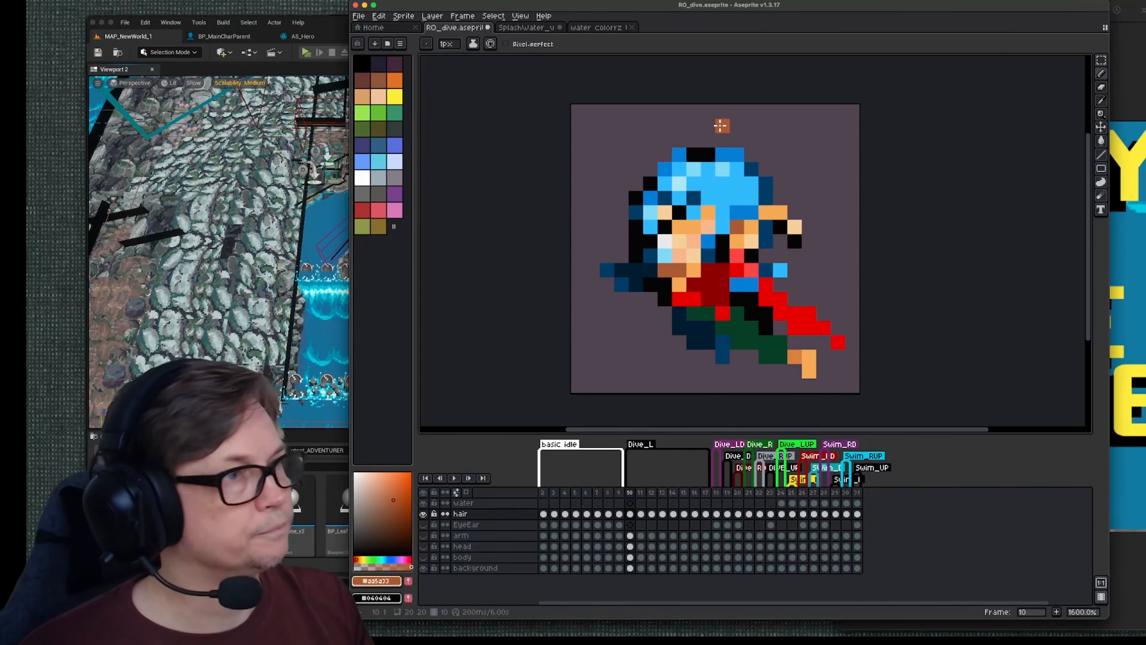
Step: Move the dark blue forearm one pixel right and one pixel down in frame 10
{"action": "key", "text": "m"}
{"action": "left_click_drag", "start_coordinate": [607, 270], "coordinate": [636, 284]}
{"action": "left_click_drag", "start_coordinate": [629, 277], "coordinate": [643, 291]}
Step: Redraw the foot pointing straight down and shorten the red scarf tip in frame 10
{"action": "key", "text": "b"}
{"action": "left_click", "coordinate": [809, 371], "text": "alt"}
{"action": "left_click", "coordinate": [764, 361], "text": "alt"}
{"action": "left_click", "coordinate": [809, 329], "text": "alt"}
{"action": "left_click", "coordinate": [808, 344]}
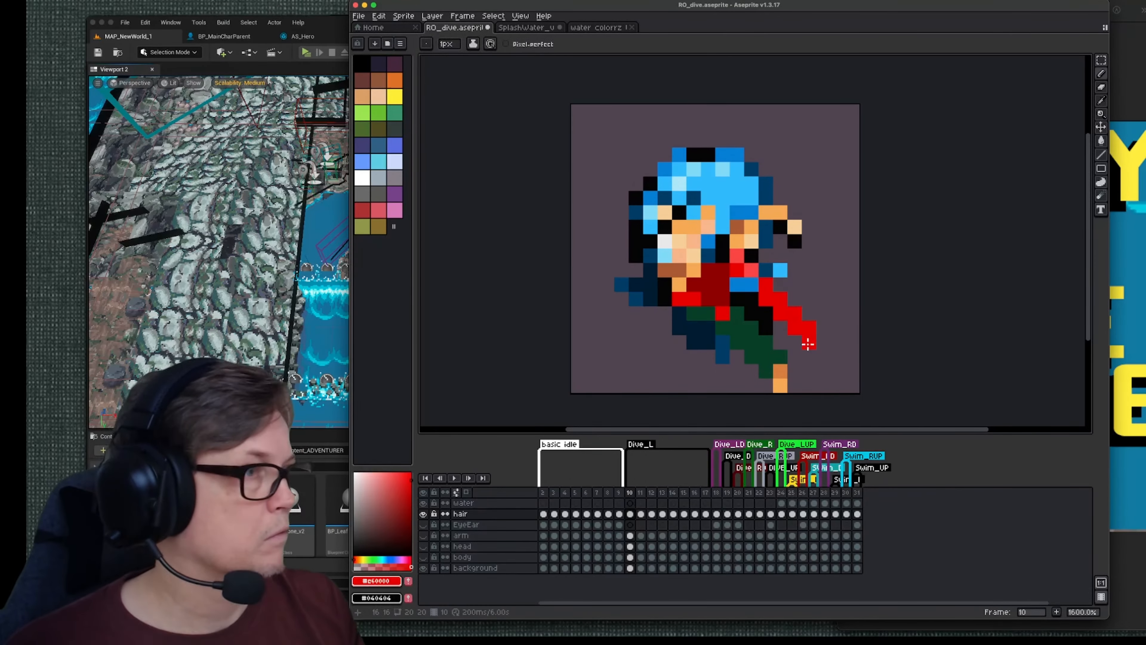
Step: Move the whole hero one pixel right in frame 10 and compare the pose with frame 11
{"action": "key", "text": "v"}
{"action": "left_click_drag", "start_coordinate": [719, 289], "coordinate": [733, 289]}
{"action": "key", "text": "b"}
{"action": "key", "text": "Right"}
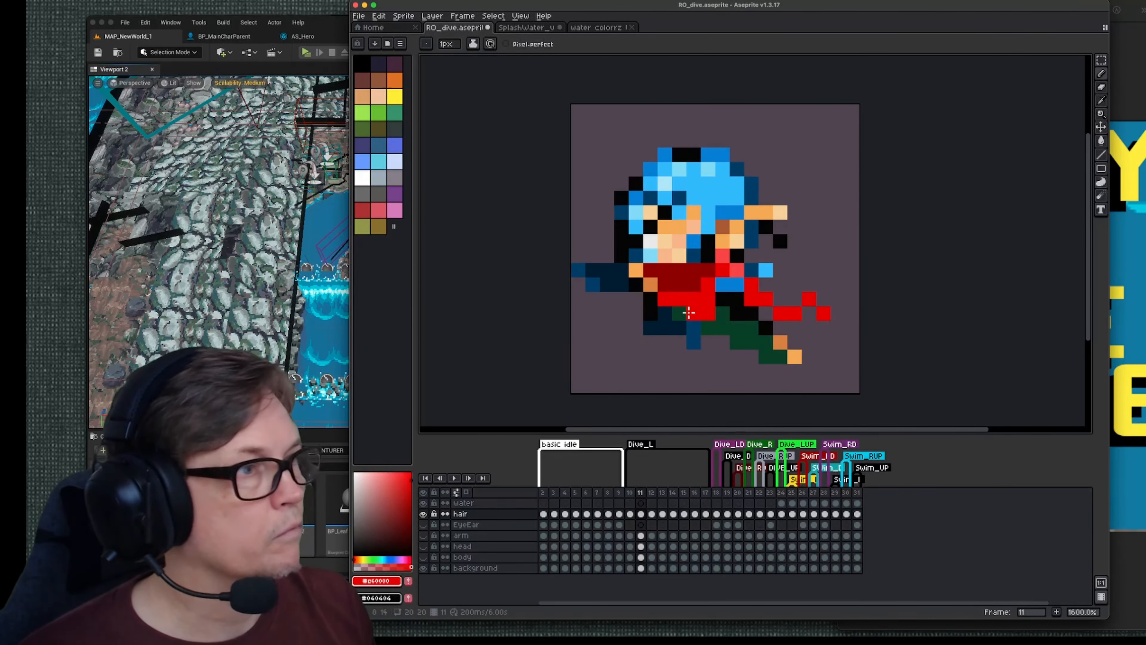
{"action": "key", "text": "Left"}
{"action": "key", "text": "Right"}
Step: Shift the hero one pixel right in frame 11 and check its position against frame 10
{"action": "key", "text": "v"}
{"action": "key", "text": "Left"}
{"action": "key", "text": "Right"}
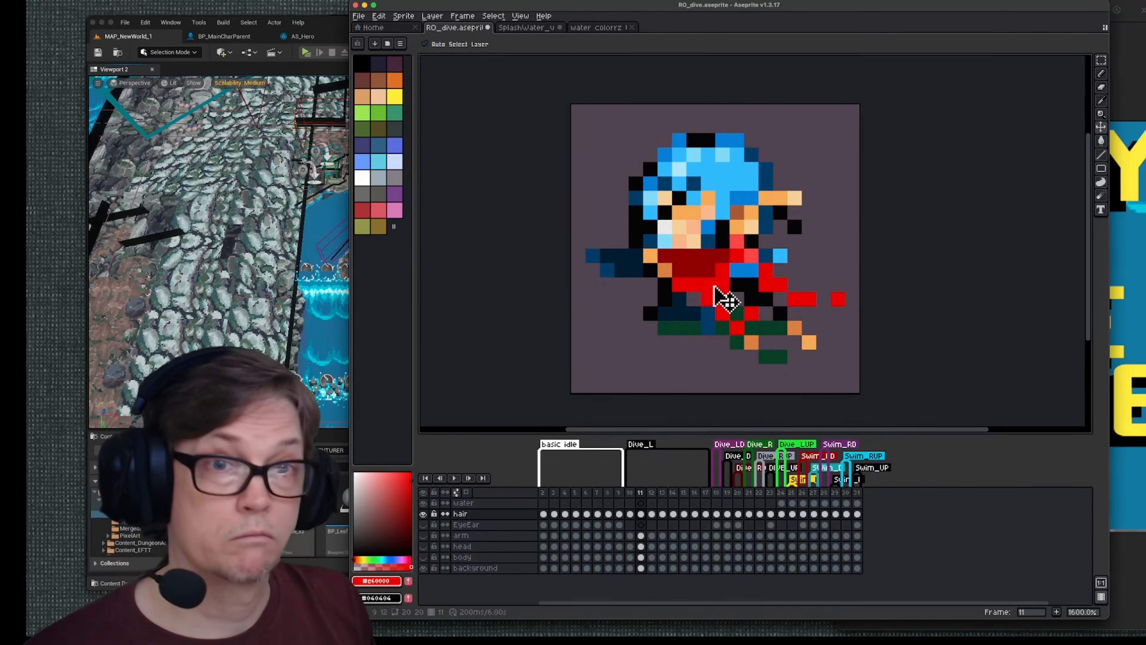
{"action": "key", "text": "Left"}
{"action": "key", "text": "Right"}
{"action": "key", "text": "Left"}
{"action": "key", "text": "Right"}
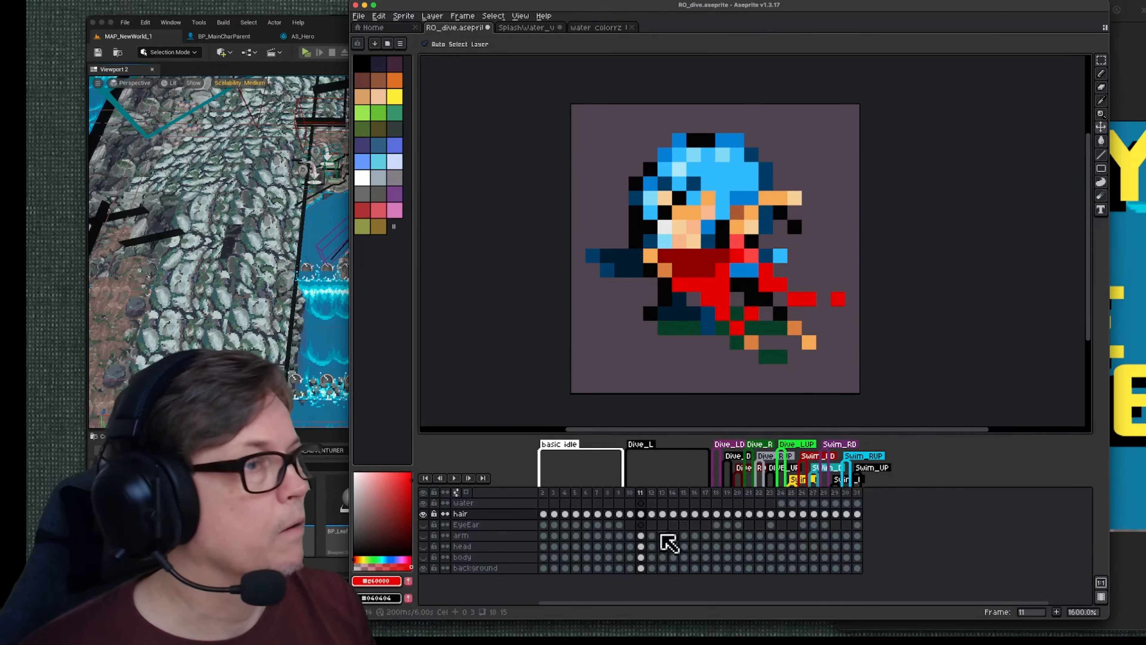
{"action": "key", "text": "alt+n"}
{"action": "left_click_drag", "start_coordinate": [711, 336], "coordinate": [711, 321]}
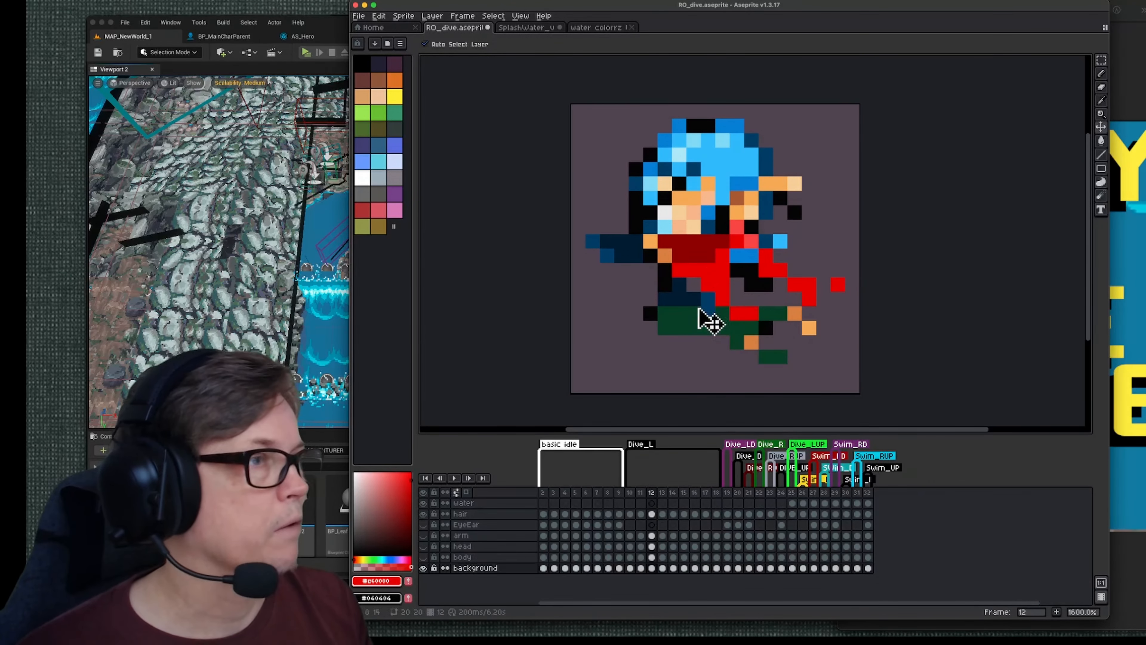
{"action": "key", "text": "super+z"}
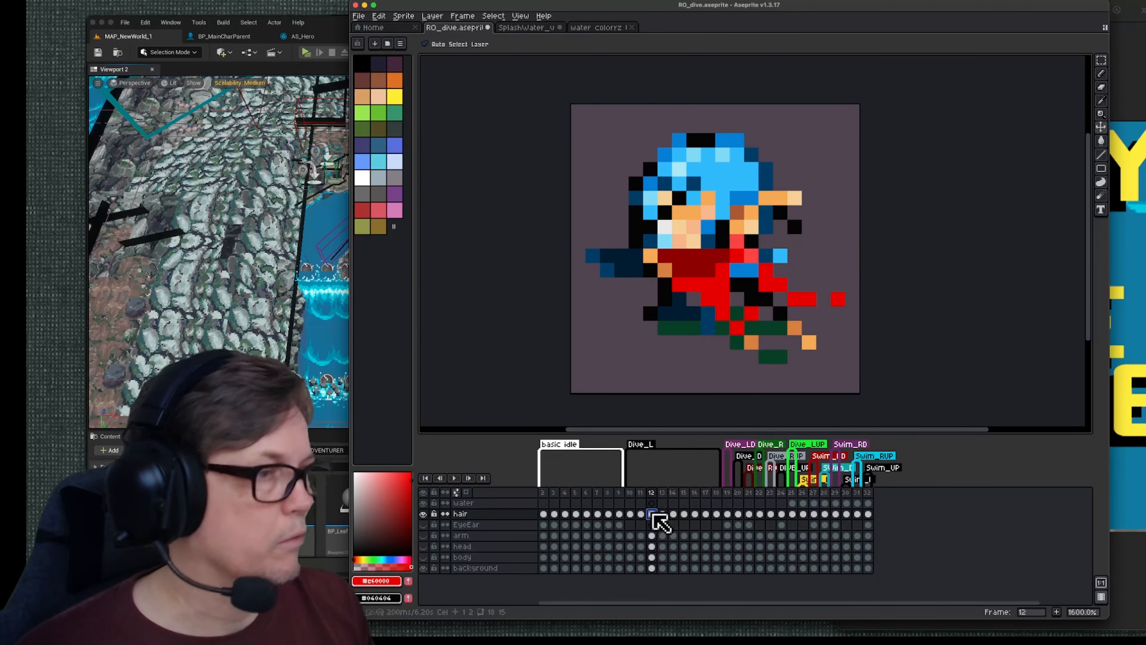
Step: Clean up the dark green leg in frame 11 and duplicate the frame as a new frame 12
{"action": "key", "text": "i"}
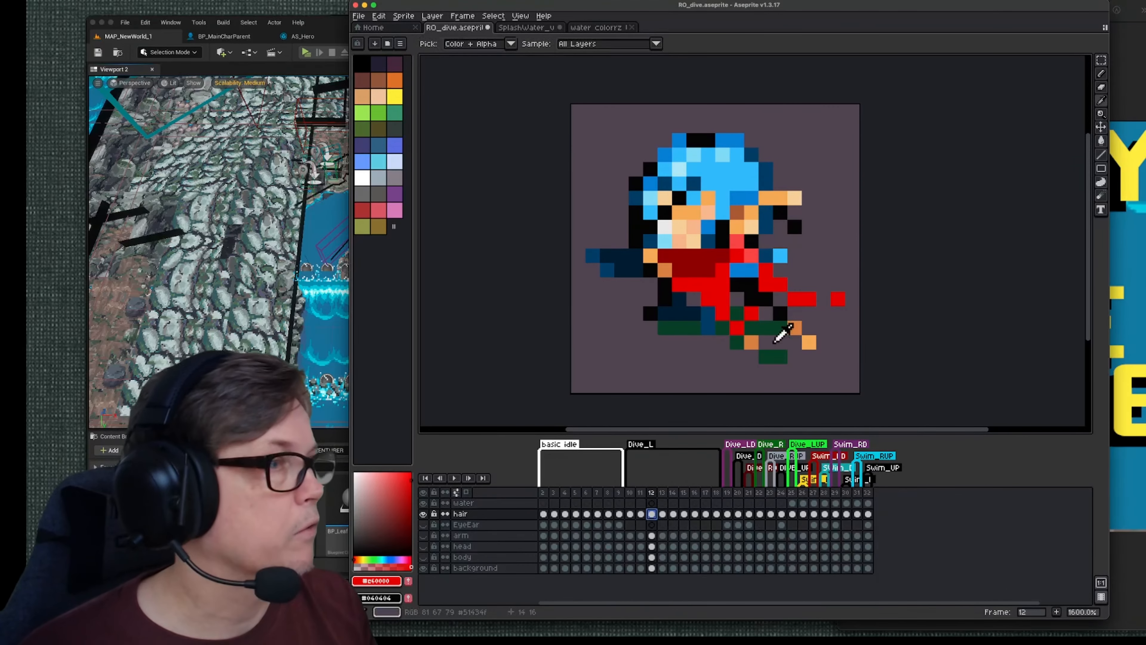
{"action": "key", "text": "Left"}
{"action": "left_click", "coordinate": [760, 348]}
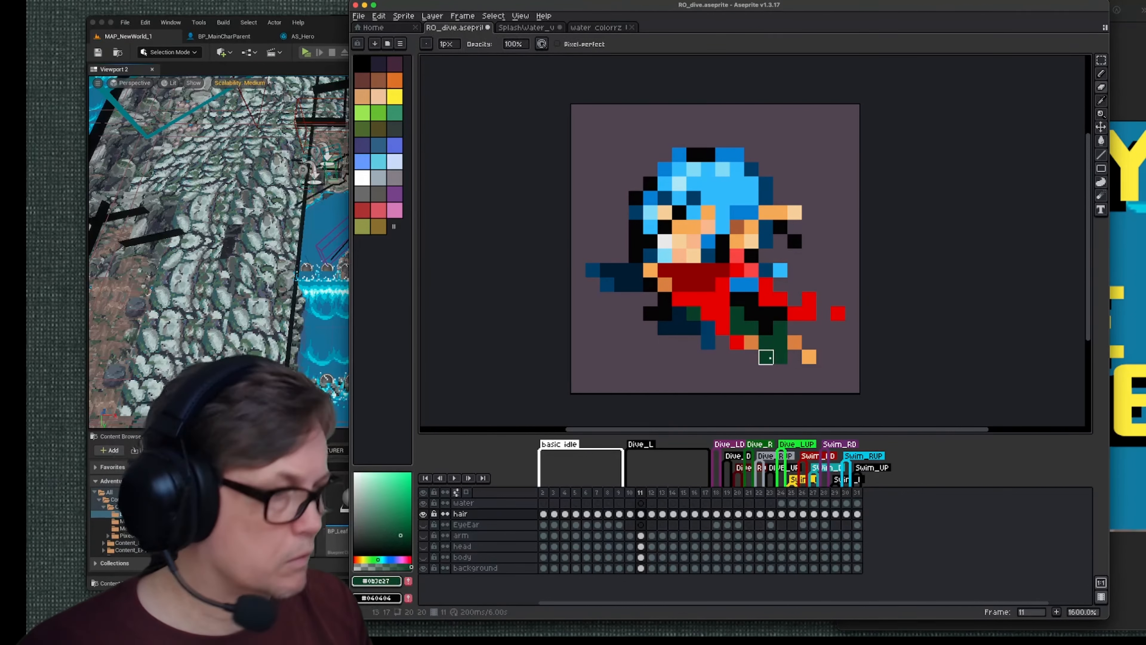
{"action": "left_click", "coordinate": [772, 341]}
{"action": "key", "text": "b"}
{"action": "key", "text": "alt+n"}
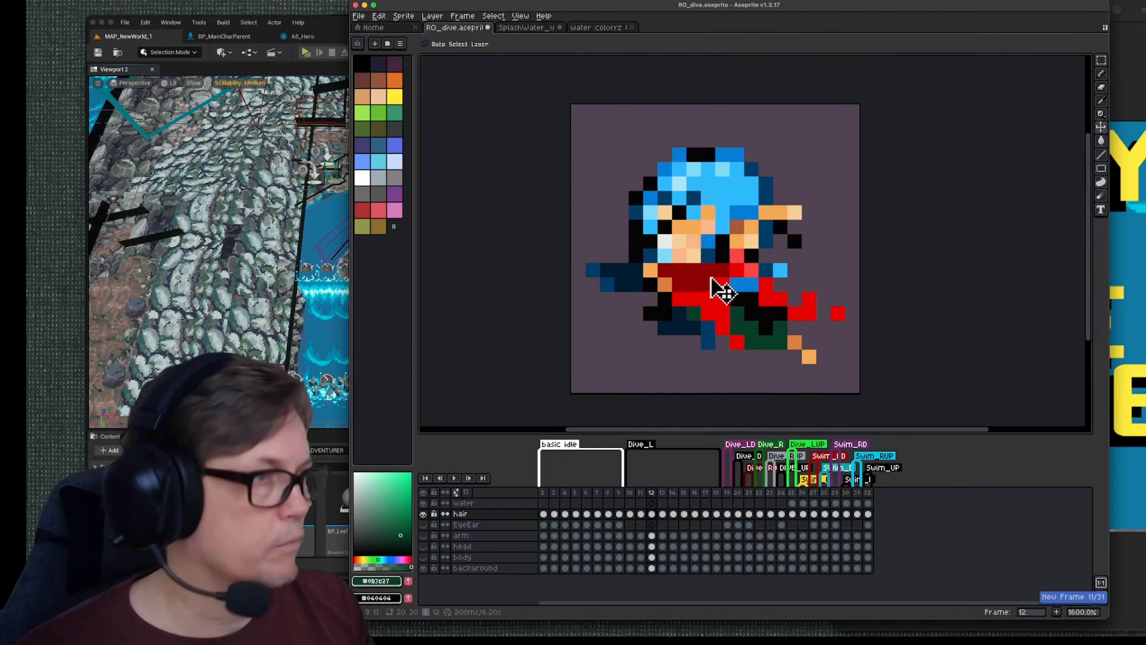
Step: Move the tip of the dark blue arm one pixel toward the body in frame 11 and compare it with frame 12
{"action": "key", "text": "Left"}
{"action": "key", "text": "m"}
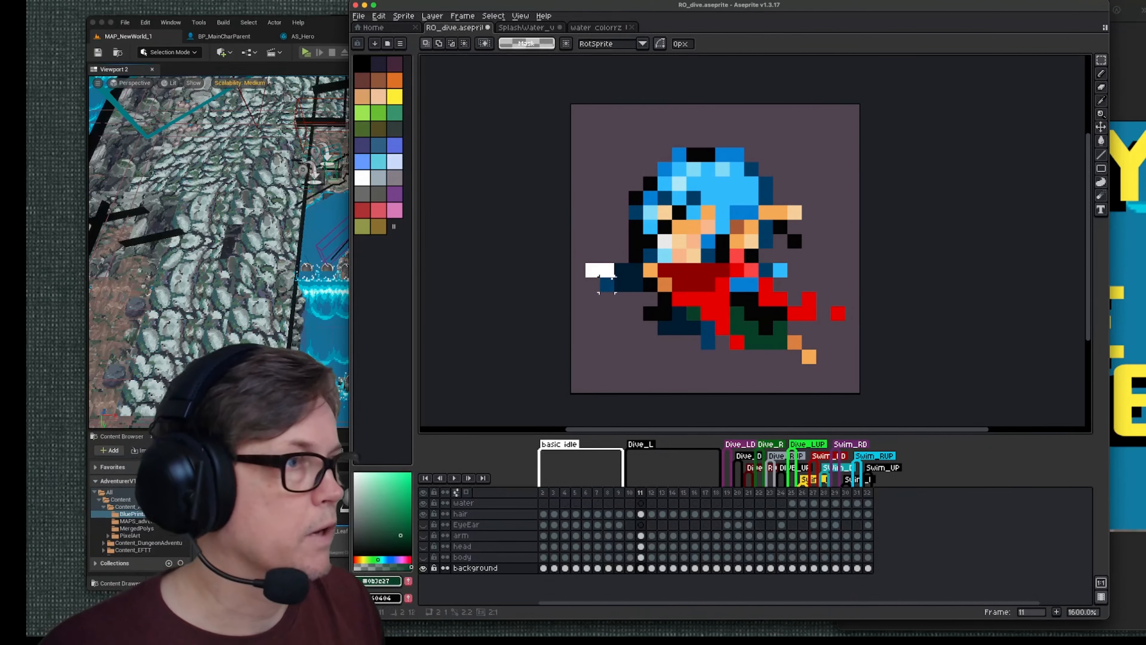
{"action": "key", "text": "v"}
{"action": "left_click", "coordinate": [622, 284]}
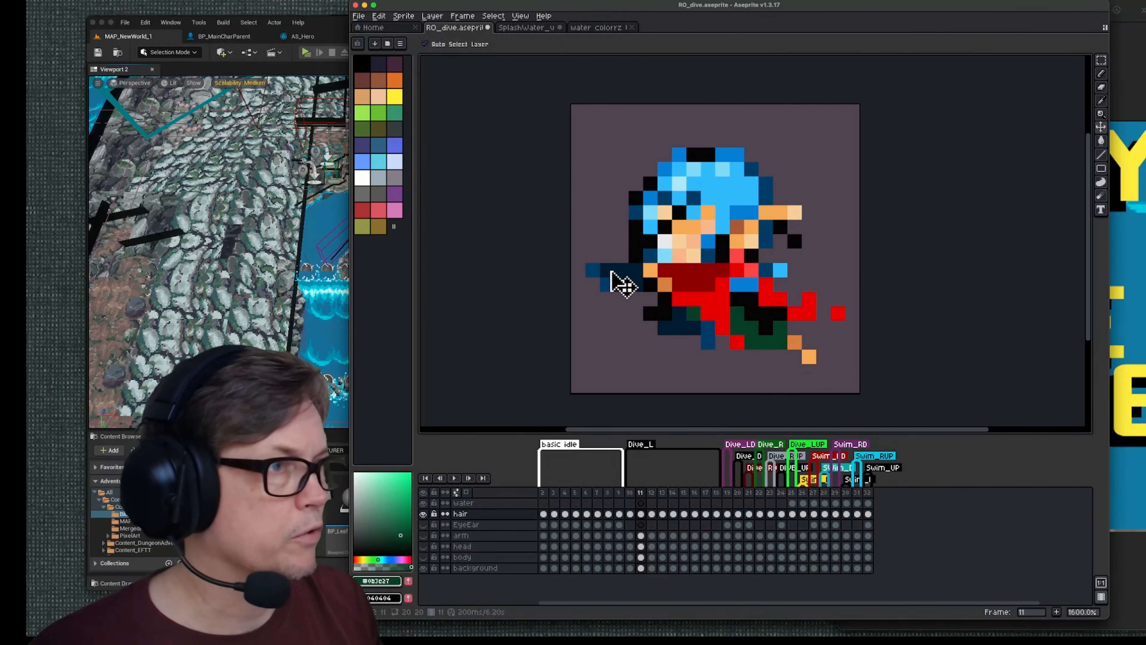
{"action": "key", "text": "m"}
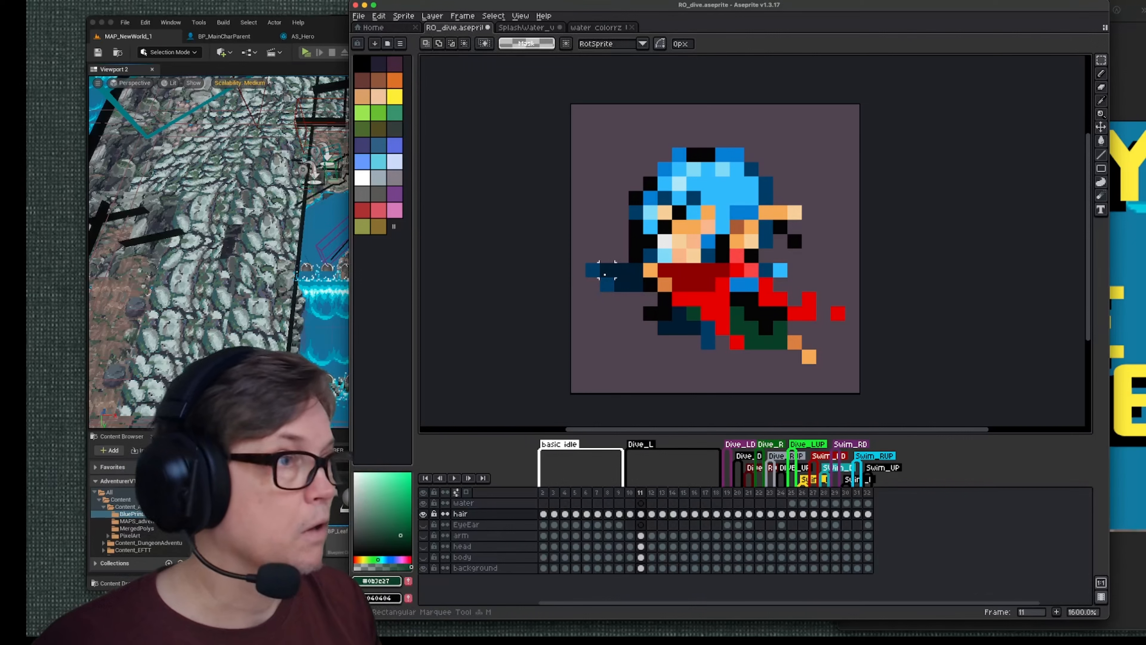
{"action": "key", "text": "Right"}
{"action": "key", "text": "Left"}
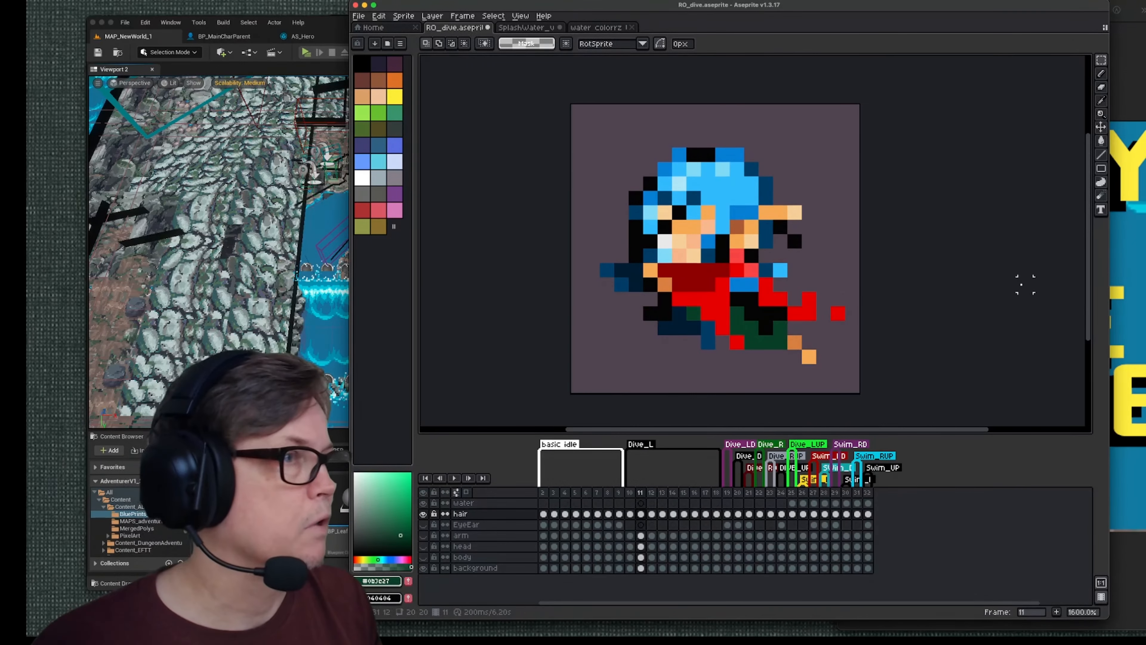
{"action": "key", "text": "Right"}
{"action": "key", "text": "Left"}
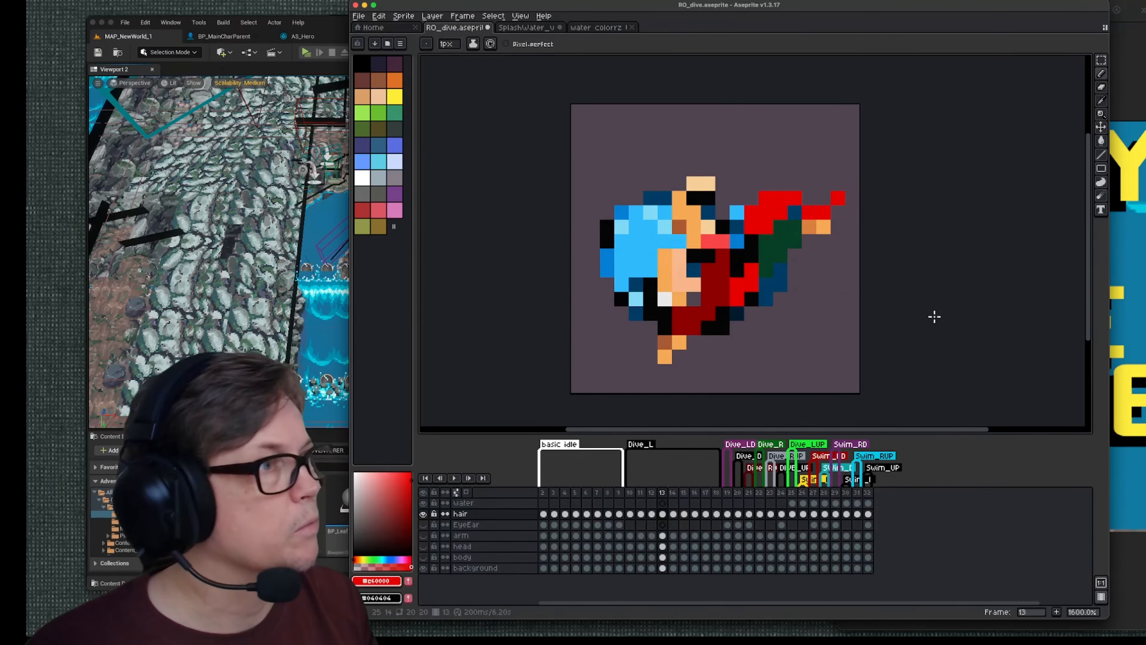
Step: Straighten the scarf tail diagonally and bend the raised hand downward in new frame 13, checking against the earlier frames
{"action": "key", "text": "Left"}
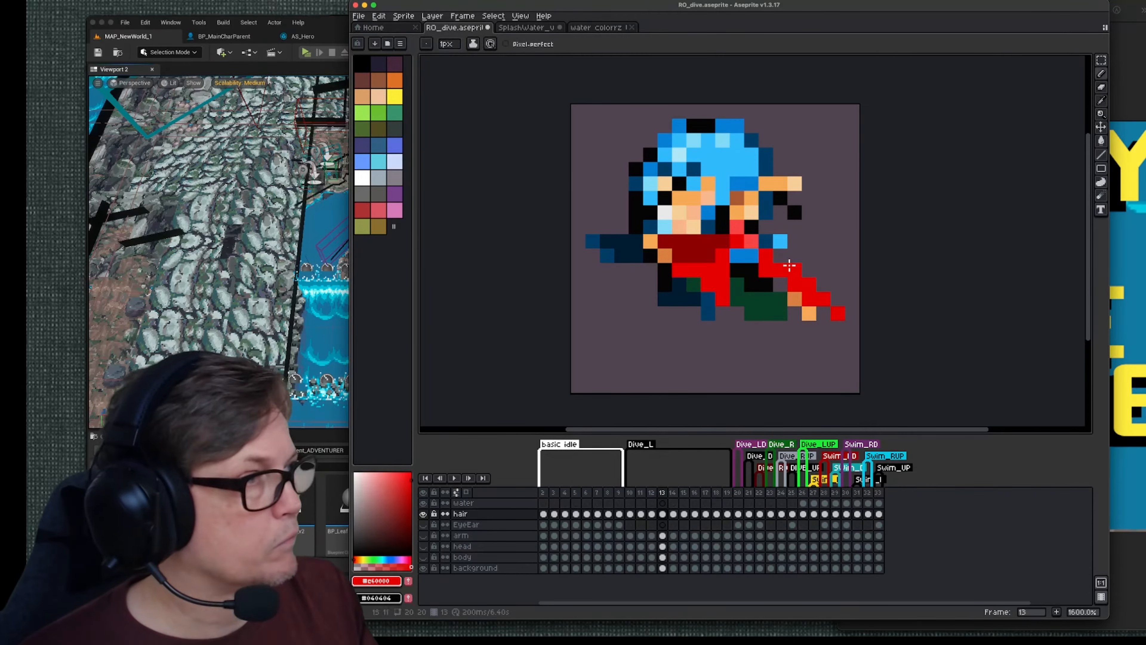
{"action": "left_click", "coordinate": [796, 191], "text": "alt"}
{"action": "key", "text": "e"}
{"action": "key", "text": "Left"}
{"action": "key", "text": "Left"}
{"action": "key", "text": "Right"}
{"action": "key", "text": "Left"}
Step: Shift the hero one pixel left in frame 13 and play back the dive animation
{"action": "key", "text": "v"}
{"action": "key", "text": "Right"}
{"action": "key", "text": "Right"}
{"action": "key", "text": "Return"}
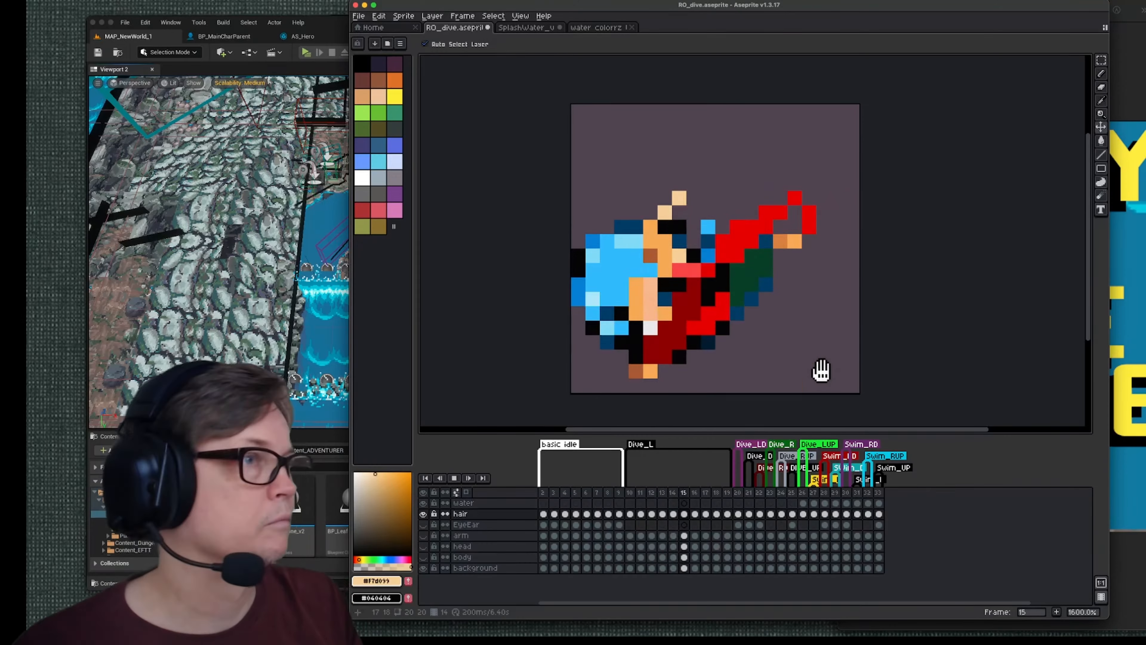
{"action": "key", "text": "Return"}
Step: Duplicate frame 13 into a new frame 14 with the whole hero selected and rotate the hero counter-clockwise toward the dive
{"action": "key", "text": "m"}
{"action": "left_click_drag", "start_coordinate": [649, 298], "coordinate": [695, 332]}
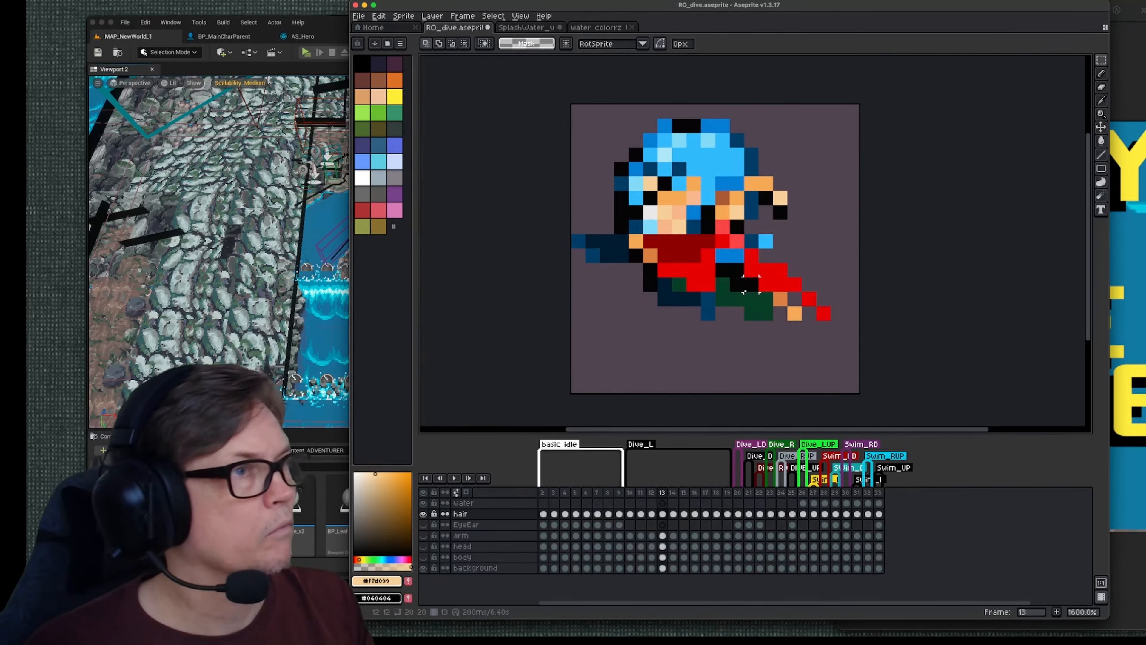
{"action": "left_click_drag", "start_coordinate": [575, 109], "coordinate": [839, 344]}
{"action": "key", "text": "alt+n"}
{"action": "left_click_drag", "start_coordinate": [564, 98], "coordinate": [447, 153]}
{"action": "key", "text": "Return"}
Step: Compare frame 14 with its neighbouring frames and redraw its red scarf tail as a descending diagonal
{"action": "key", "text": "Left"}
{"action": "key", "text": "Right"}
{"action": "key", "text": "Right"}
{"action": "key", "text": "Right"}
{"action": "key", "text": "Left"}
{"action": "key", "text": "v"}
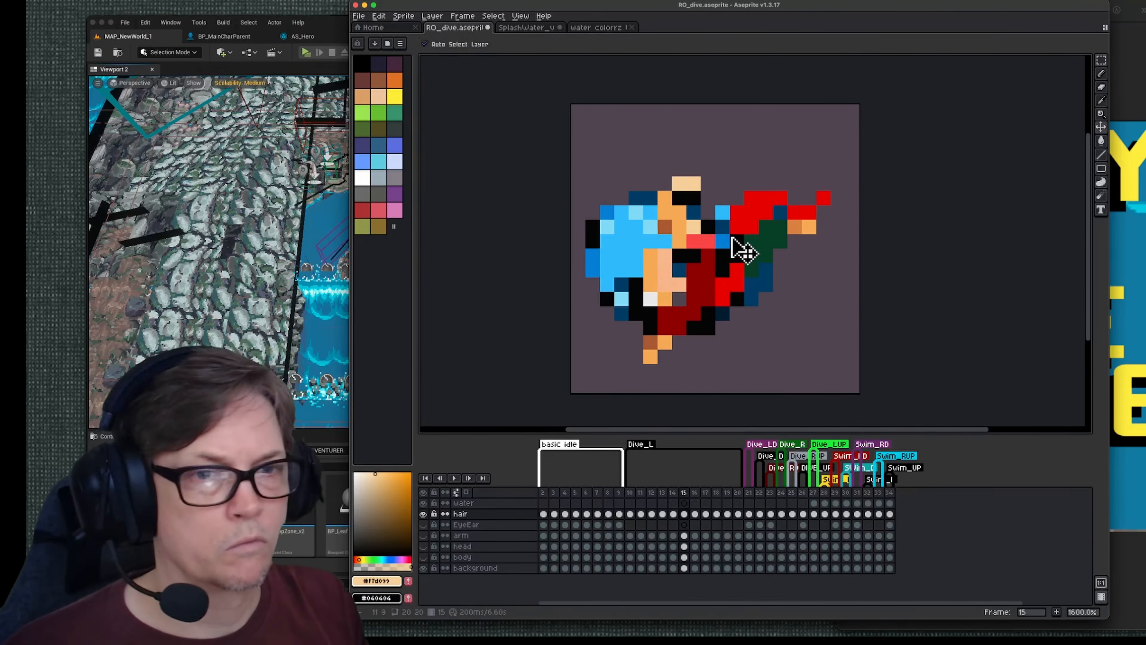
{"action": "key", "text": "Left"}
{"action": "key", "text": "b"}
{"action": "left_click", "coordinate": [795, 226], "text": "alt"}
{"action": "left_click_drag", "start_coordinate": [809, 241], "coordinate": [838, 270]}
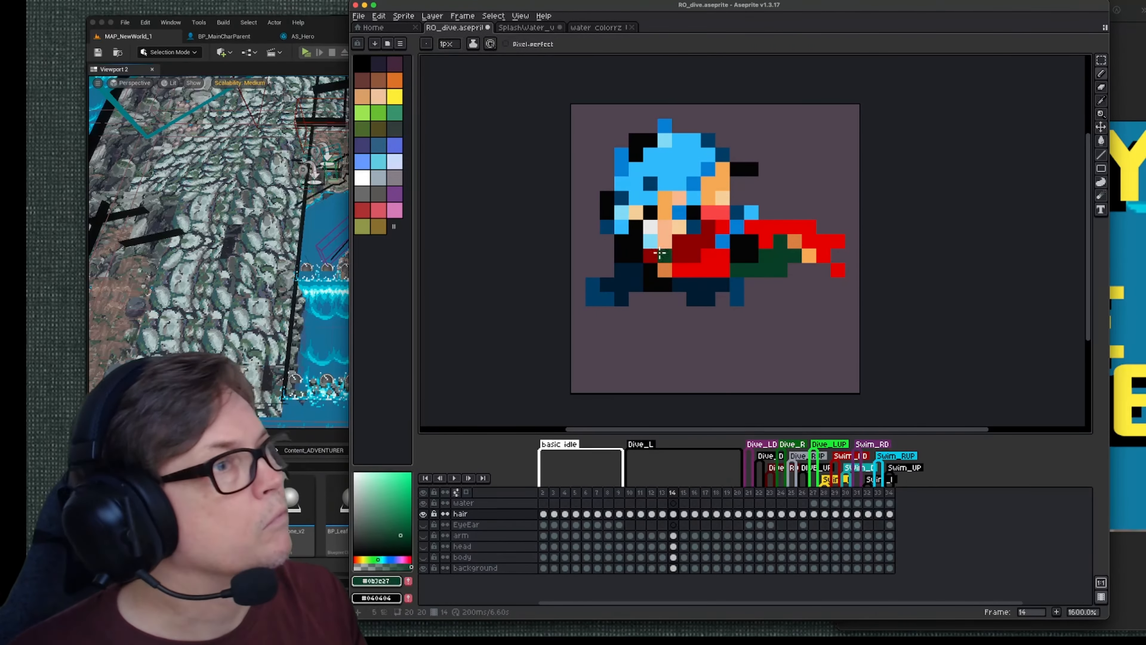
Step: Retouch the front hand and trim the dark blue arm tip in frame 14, and darken the top edge of the hair
{"action": "left_click", "coordinate": [651, 284]}
{"action": "left_click_drag", "start_coordinate": [592, 299], "coordinate": [593, 284]}
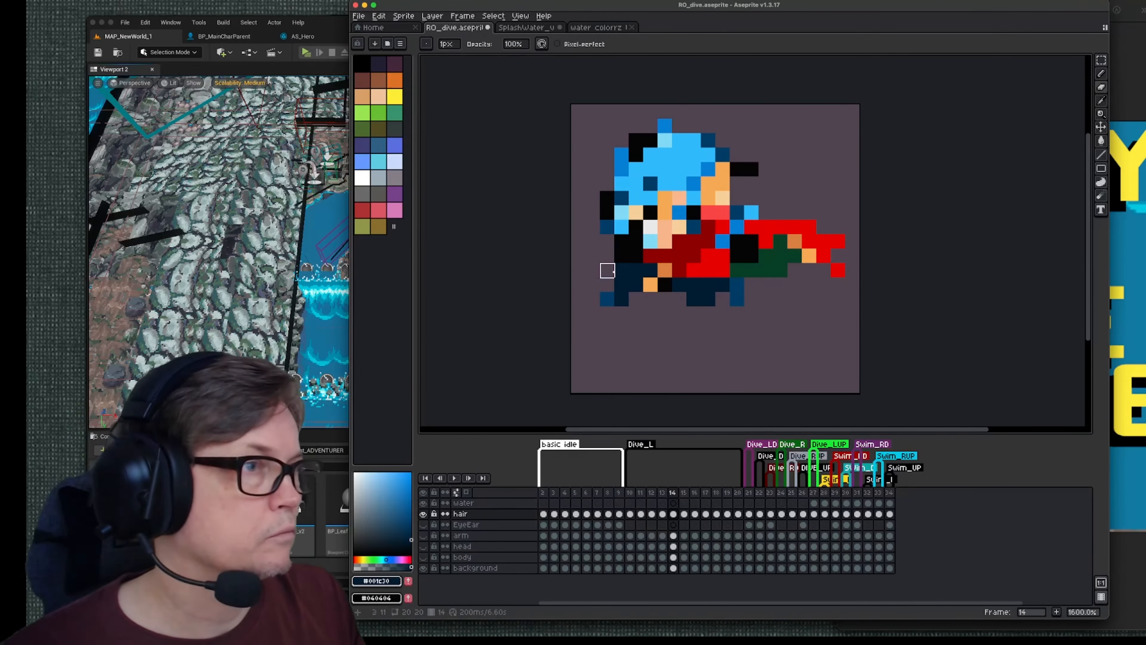
{"action": "left_click_drag", "start_coordinate": [679, 126], "coordinate": [694, 126]}
{"action": "left_click", "coordinate": [651, 140]}
{"action": "key", "text": "Left"}
{"action": "key", "text": "Right"}
Step: Add a light skin pixel above the ear in frame 14 and move the dark blue arm tip one pixel up and right
{"action": "left_click", "coordinate": [723, 198], "text": "alt"}
{"action": "left_click", "coordinate": [736, 155]}
{"action": "key", "text": "m"}
{"action": "left_click_drag", "start_coordinate": [607, 298], "coordinate": [622, 328]}
{"action": "left_click_drag", "start_coordinate": [621, 299], "coordinate": [635, 284]}
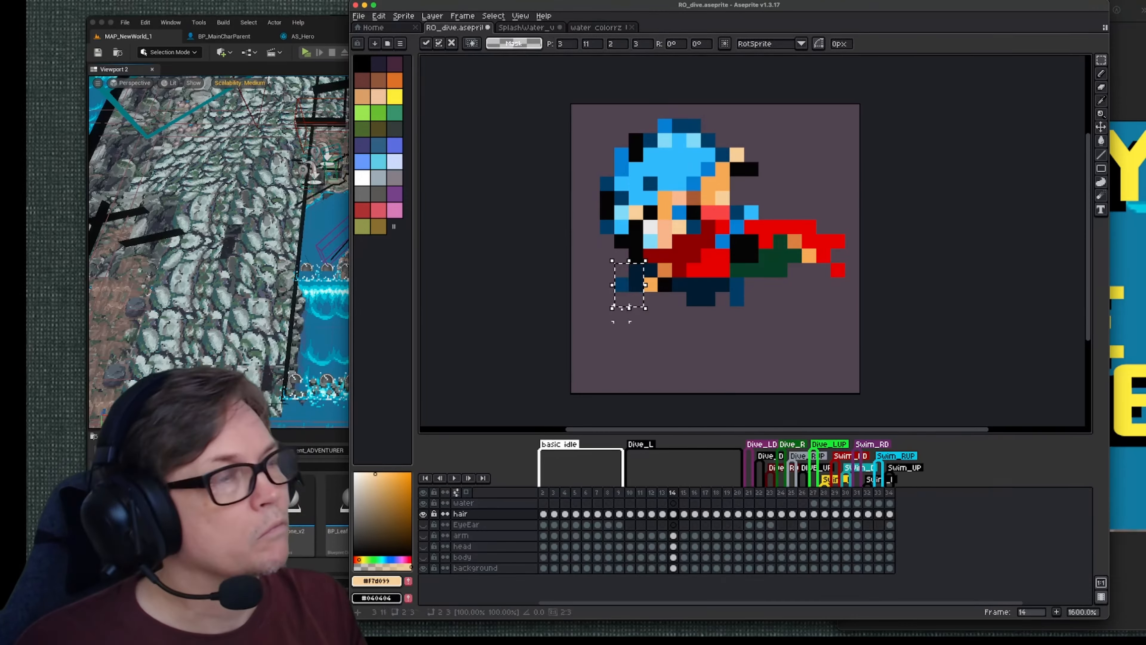
{"action": "key", "text": "b"}
{"action": "left_click", "coordinate": [650, 226], "text": "alt"}
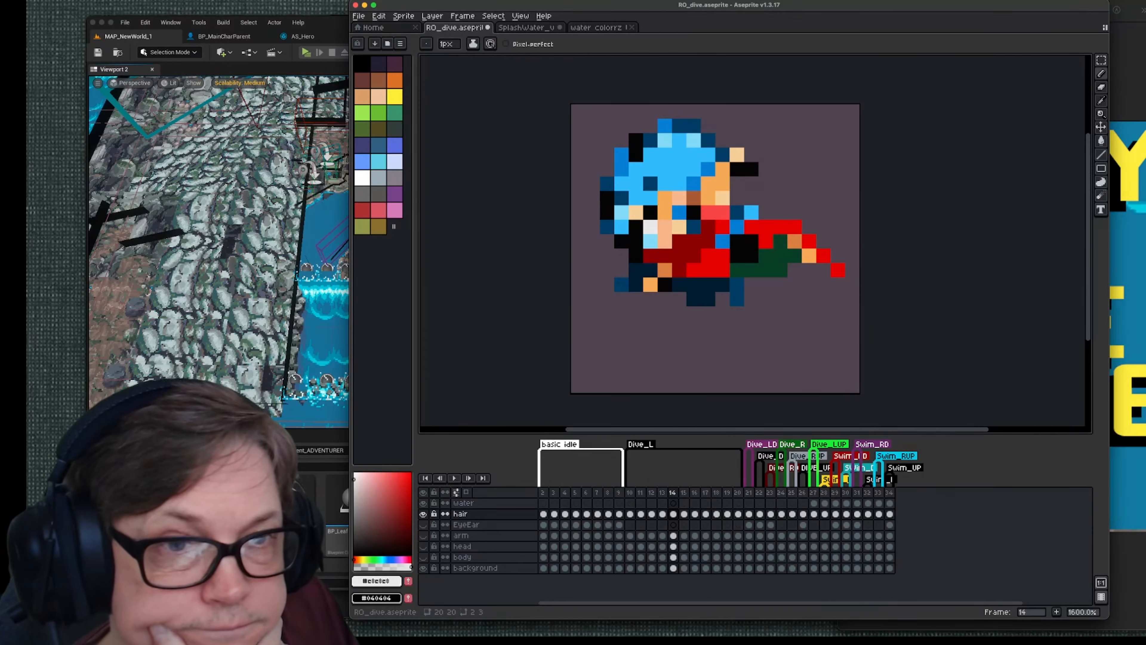